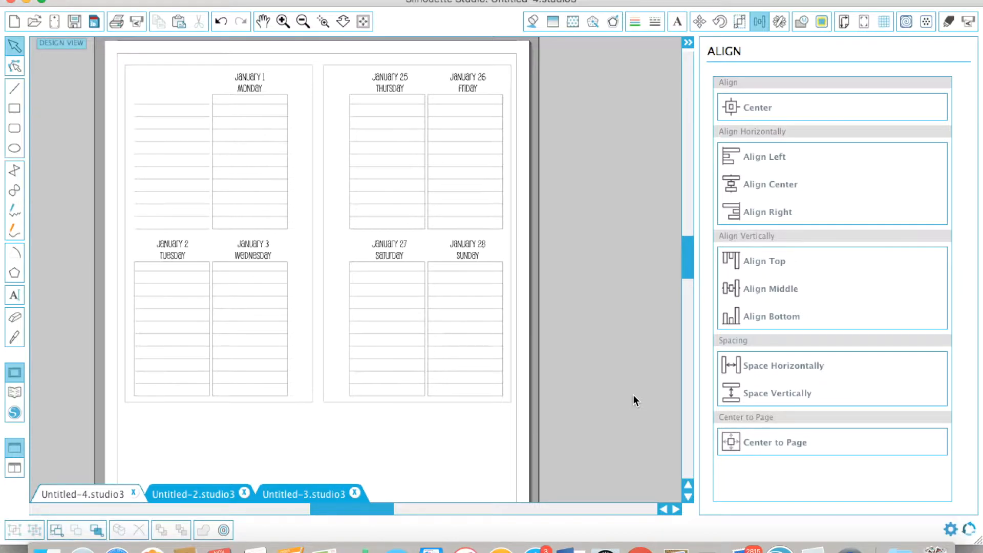
Draw a rectangle about 5.4 in wide and 5.9 in high in the empty area beside the January 25–28 layout.
{"action": "scroll", "coordinate": [633, 400], "scroll_direction": "right", "scroll_amount": 8}
{"action": "scroll", "coordinate": [633, 400], "scroll_direction": "down", "scroll_amount": 2}
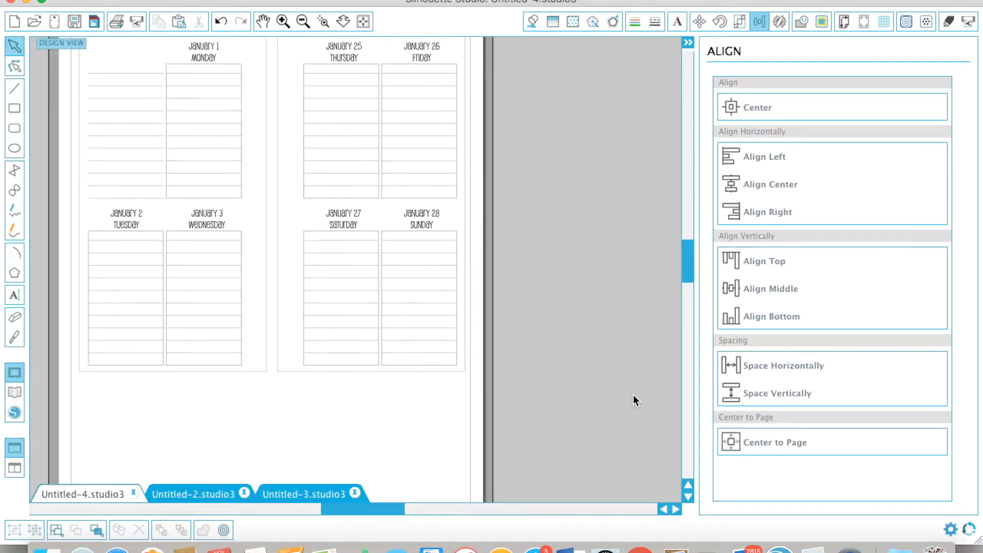
{"action": "scroll", "coordinate": [633, 395], "scroll_direction": "up", "scroll_amount": 8}
{"action": "scroll", "coordinate": [634, 395], "scroll_direction": "right", "scroll_amount": 1}
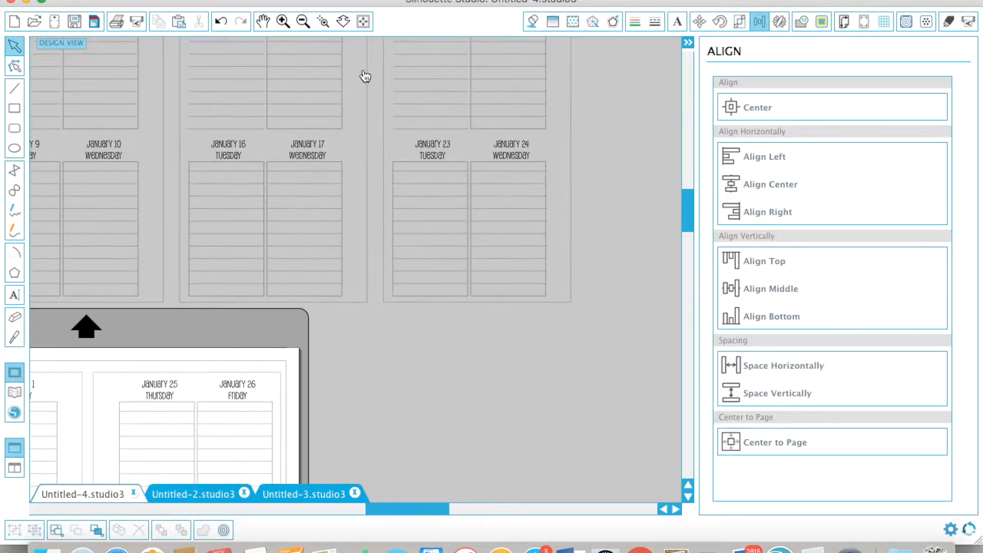
{"action": "scroll", "coordinate": [466, 330], "scroll_direction": "down", "scroll_amount": 3}
{"action": "scroll", "coordinate": [466, 330], "scroll_direction": "right", "scroll_amount": 2}
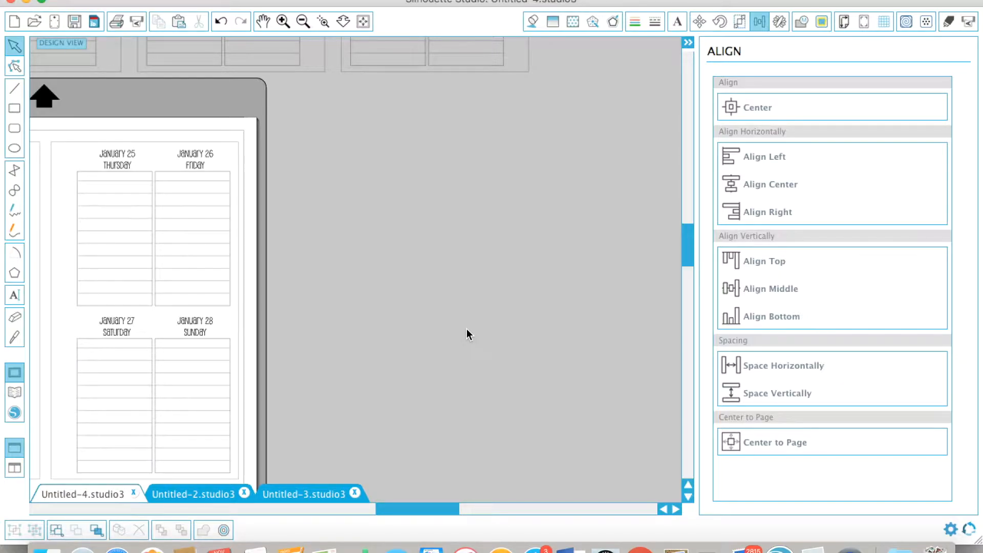
{"action": "left_click", "coordinate": [13, 107]}
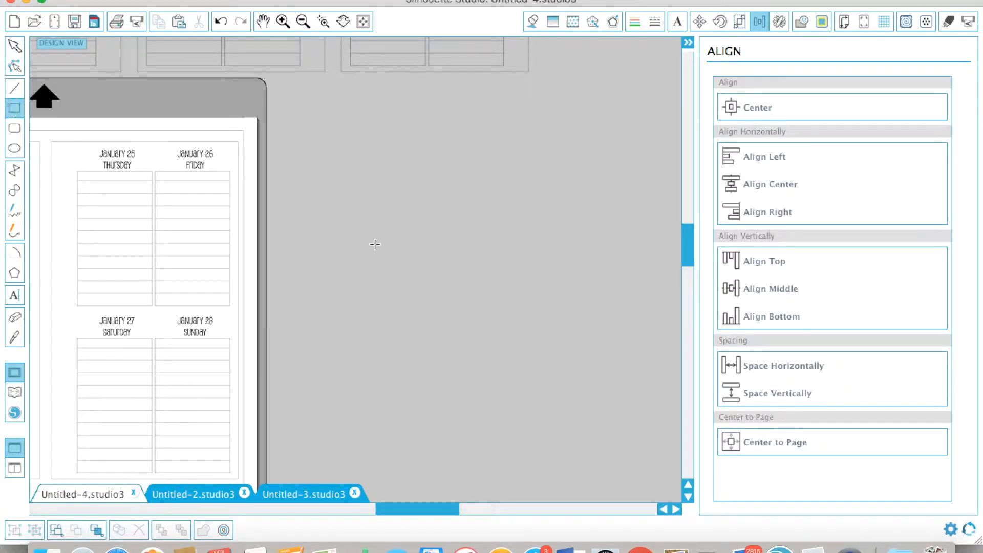
{"action": "left_click_drag", "start_coordinate": [309, 167], "coordinate": [578, 460]}
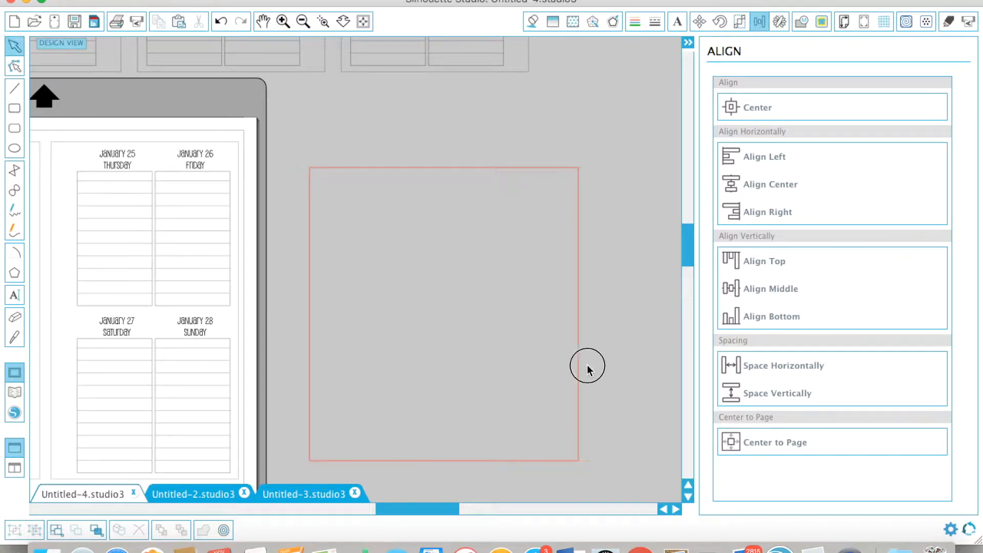
Resize the new rectangle to 3.75 in wide and 6.75 in high with the aspect ratio unlocked.
{"action": "scroll", "coordinate": [309, 201], "scroll_direction": "up", "scroll_amount": 5}
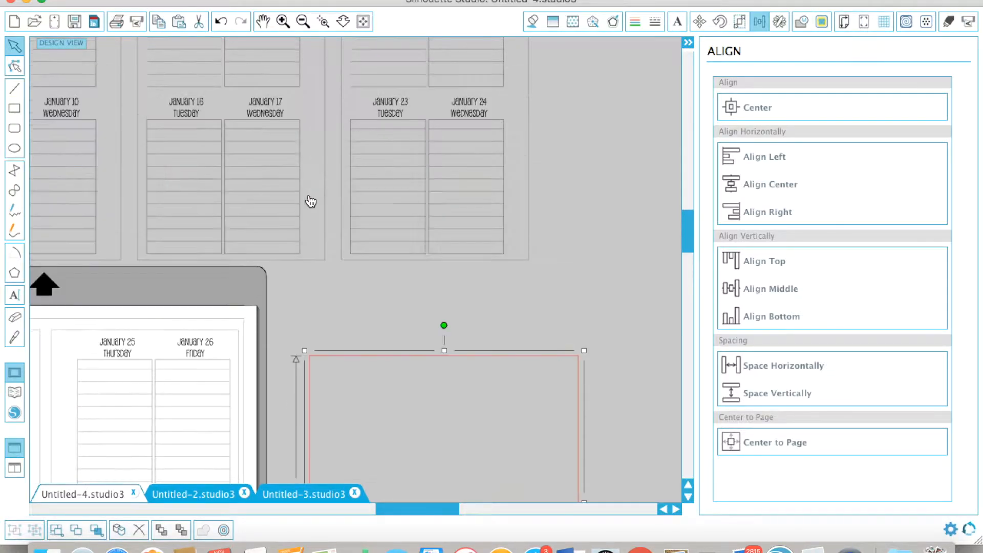
{"action": "scroll", "coordinate": [310, 201], "scroll_direction": "down", "scroll_amount": 3}
{"action": "scroll", "coordinate": [310, 202], "scroll_direction": "left", "scroll_amount": 3}
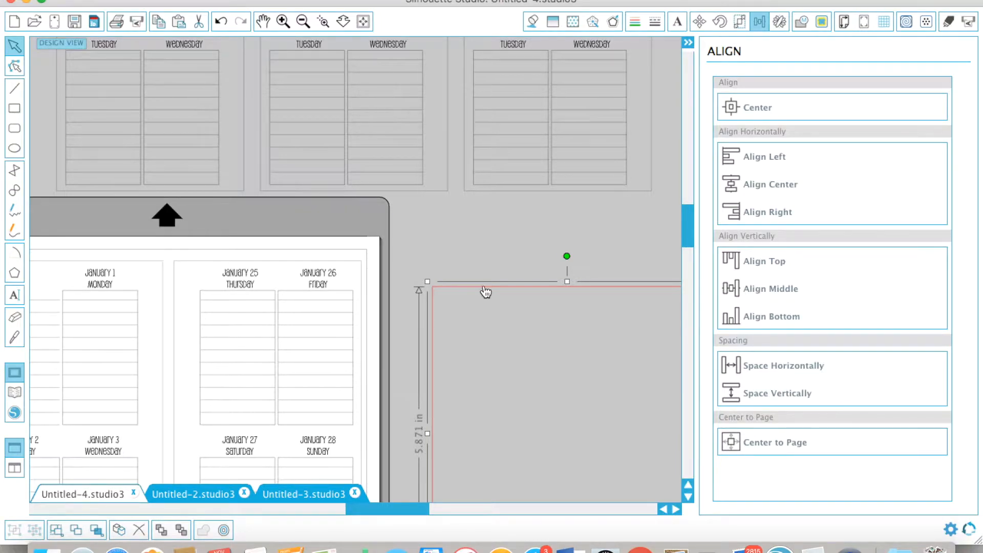
{"action": "scroll", "coordinate": [486, 290], "scroll_direction": "right", "scroll_amount": 5}
{"action": "scroll", "coordinate": [485, 290], "scroll_direction": "down", "scroll_amount": 7}
{"action": "scroll", "coordinate": [485, 292], "scroll_direction": "right", "scroll_amount": 5}
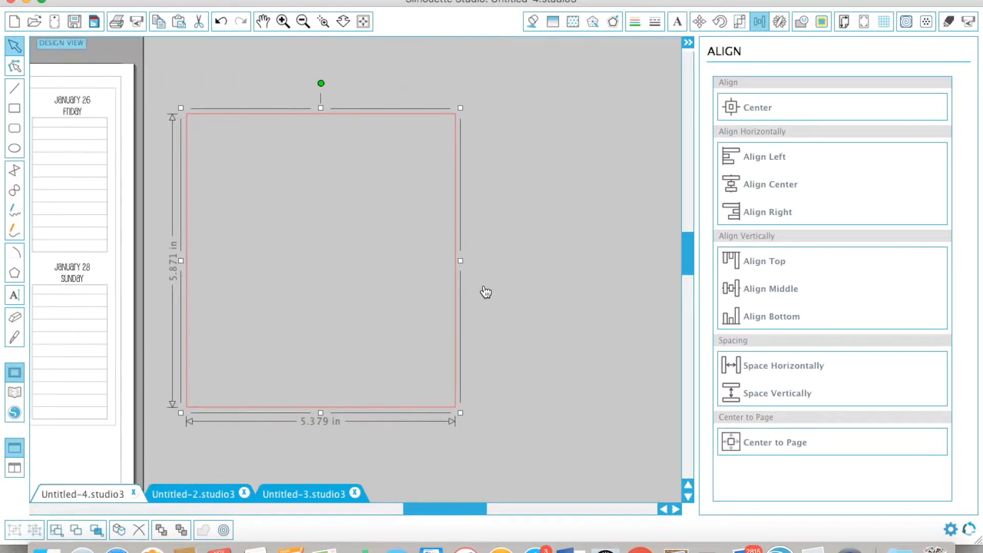
{"action": "left_click", "coordinate": [401, 217]}
{"action": "left_click", "coordinate": [468, 136]}
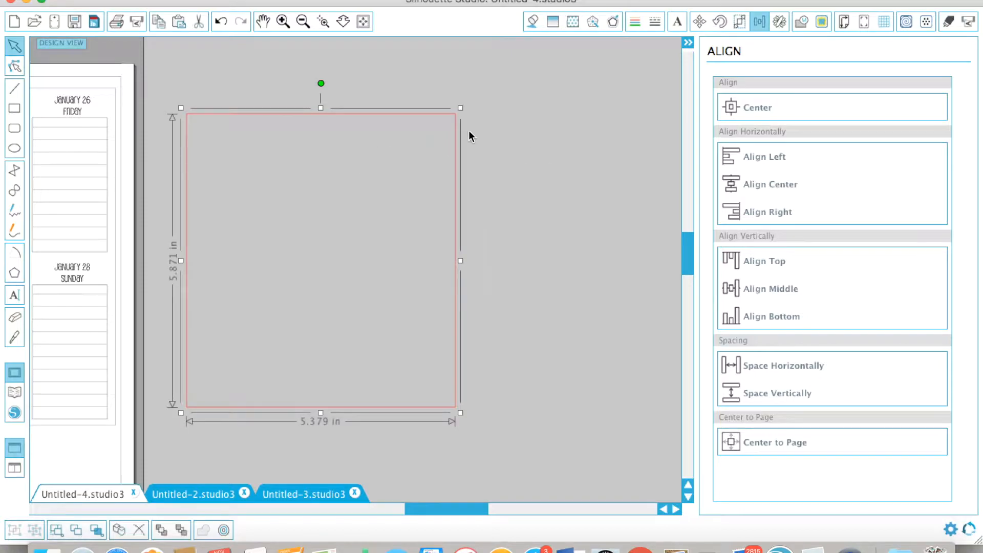
{"action": "left_click", "coordinate": [742, 22]}
{"action": "left_click", "coordinate": [724, 302]}
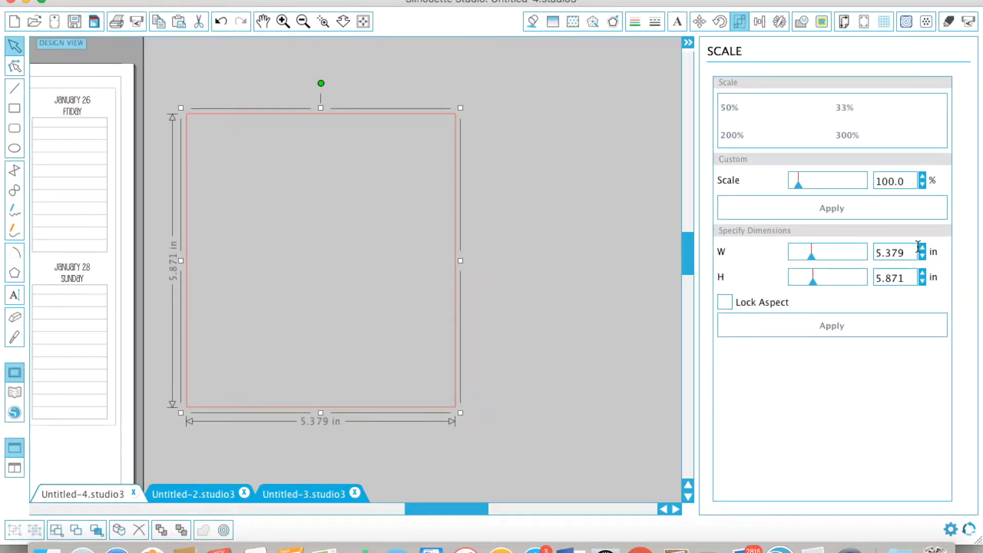
{"action": "left_click_drag", "start_coordinate": [918, 246], "coordinate": [788, 255]}
{"action": "type", "text": "3.75"}
{"action": "key", "text": "Tab"}
{"action": "type", "text": "6.75"}
{"action": "key", "text": "Return"}
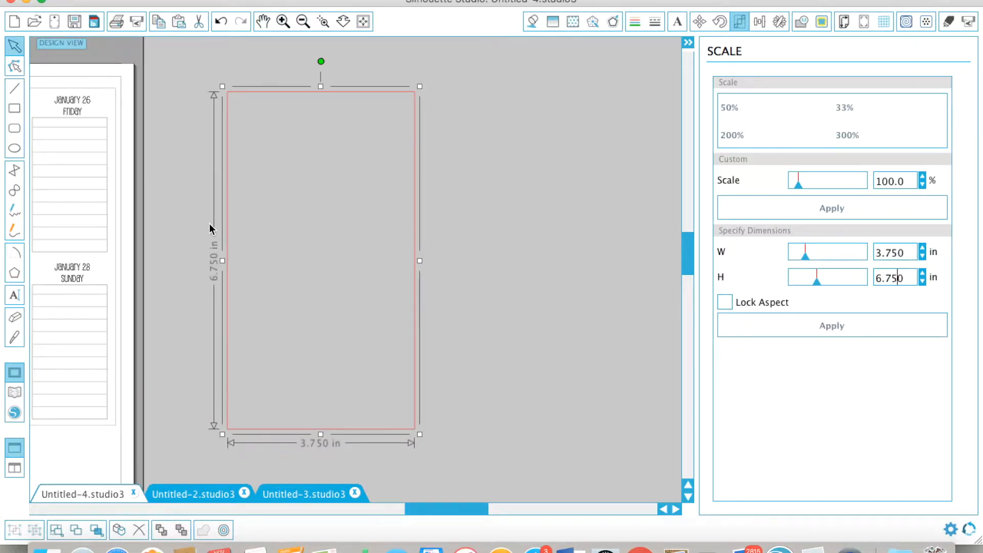
Move the new blank rectangle closer to the edge of the page holding the January layouts.
{"action": "left_click", "coordinate": [121, 243]}
{"action": "scroll", "coordinate": [119, 241], "scroll_direction": "left", "scroll_amount": 3}
{"action": "scroll", "coordinate": [118, 242], "scroll_direction": "left", "scroll_amount": 5}
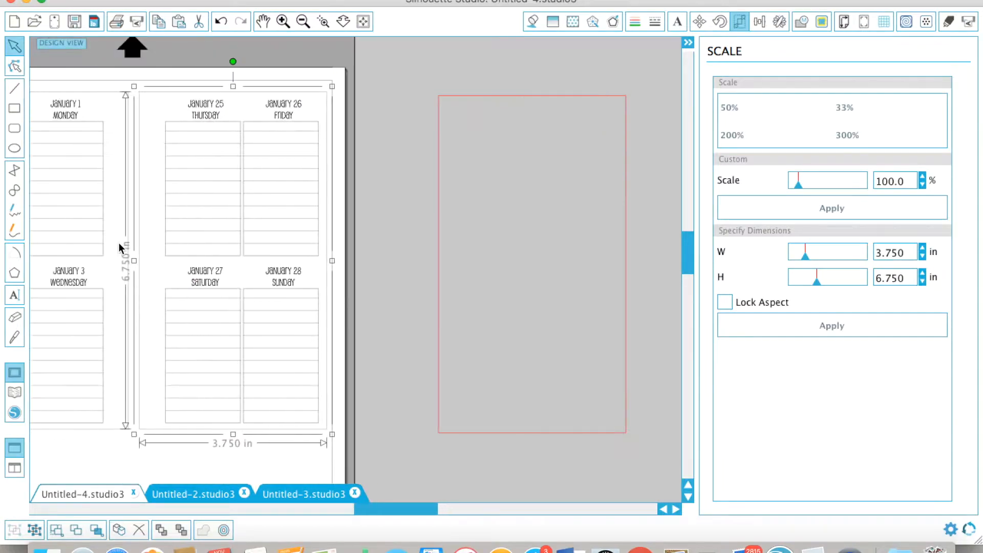
{"action": "left_click", "coordinate": [414, 238]}
{"action": "scroll", "coordinate": [415, 239], "scroll_direction": "down", "scroll_amount": 1}
{"action": "scroll", "coordinate": [415, 238], "scroll_direction": "right", "scroll_amount": 1}
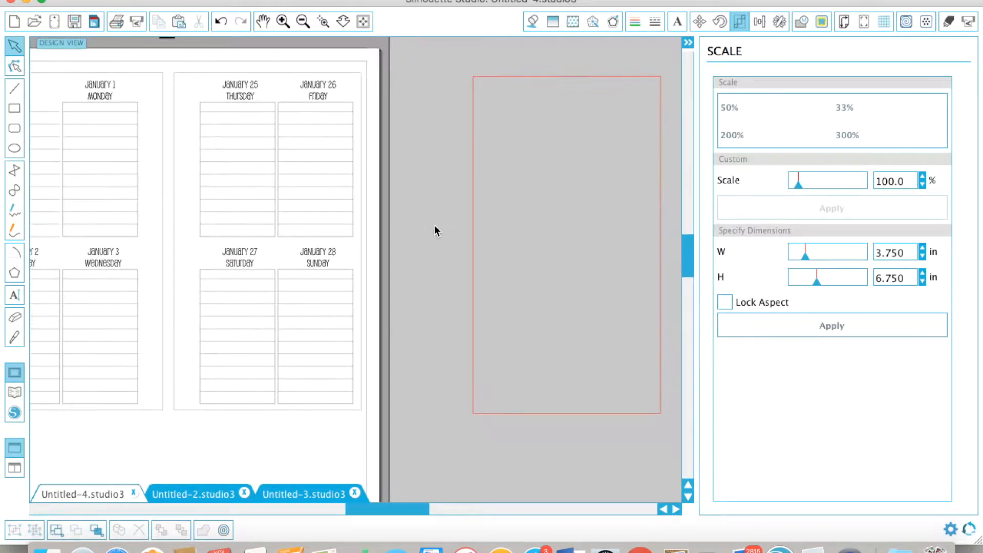
{"action": "left_click_drag", "start_coordinate": [467, 208], "coordinate": [417, 213]}
{"action": "left_click", "coordinate": [467, 212]}
{"action": "scroll", "coordinate": [415, 222], "scroll_direction": "down", "scroll_amount": 1}
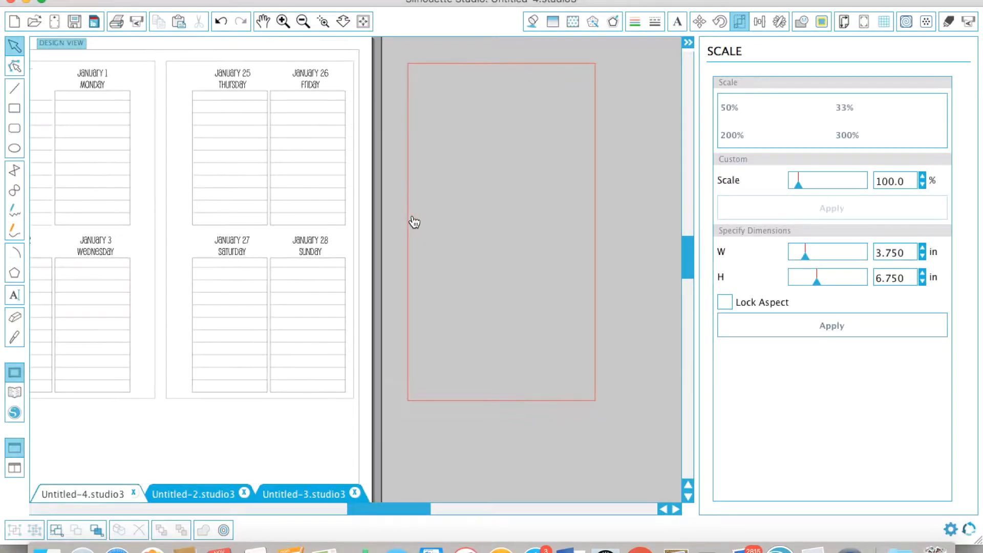
Draw a narrow rectangle over the blank page outline and size it to 0.5 in wide and 6.75 in high.
{"action": "scroll", "coordinate": [414, 221], "scroll_direction": "right", "scroll_amount": 2}
{"action": "scroll", "coordinate": [414, 221], "scroll_direction": "up", "scroll_amount": 4}
{"action": "left_click", "coordinate": [14, 108]}
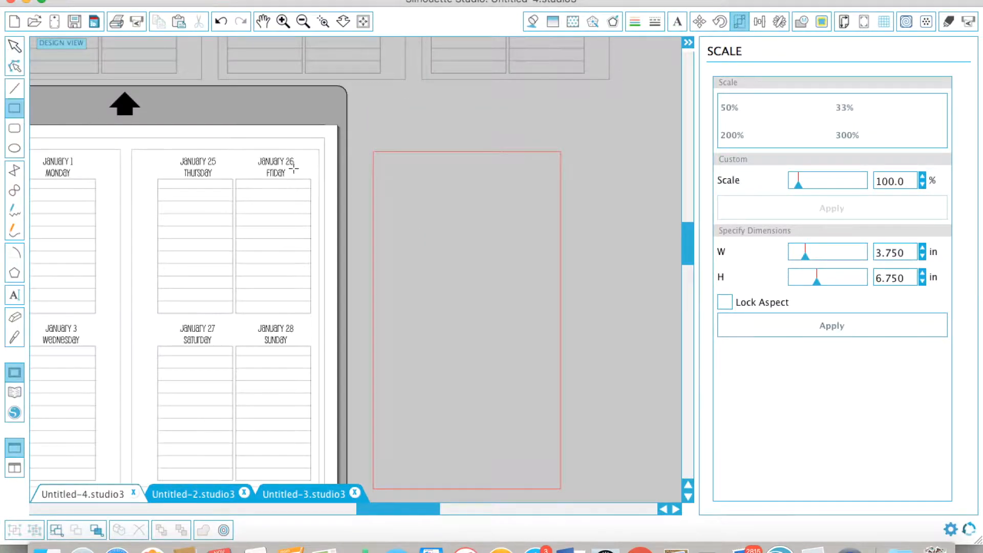
{"action": "left_click_drag", "start_coordinate": [414, 207], "coordinate": [447, 305]}
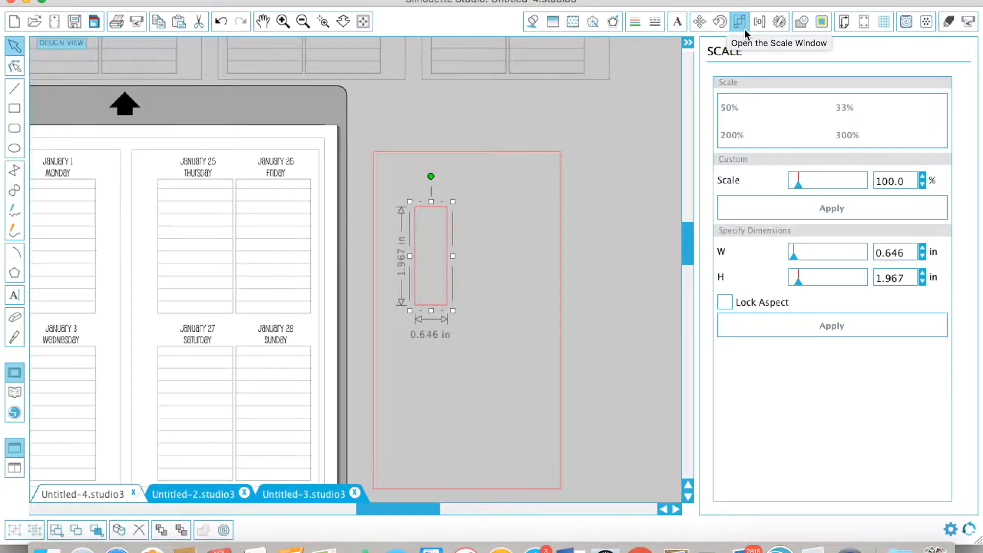
{"action": "left_click_drag", "start_coordinate": [906, 279], "coordinate": [800, 278]}
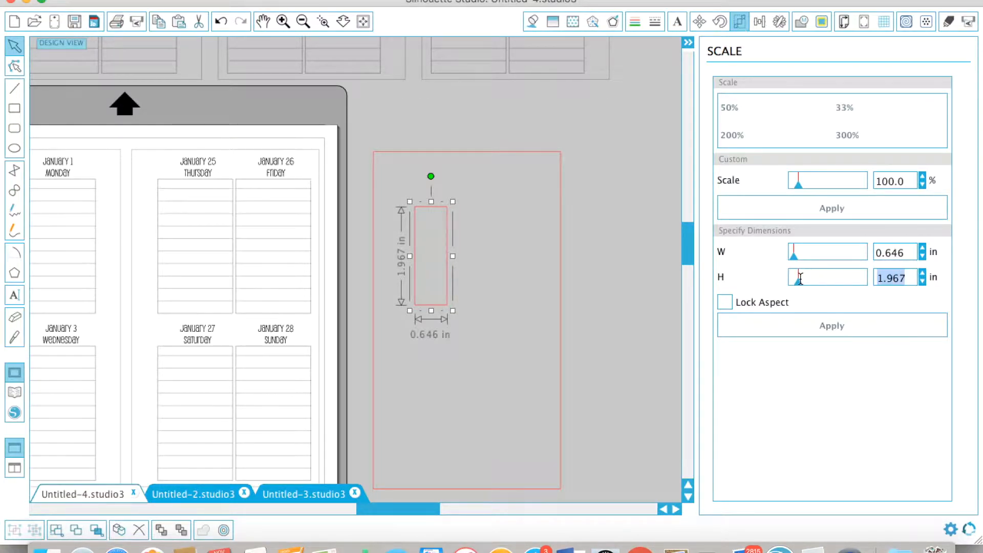
{"action": "type", "text": "6.75"}
{"action": "key", "text": "Tab"}
{"action": "type", "text": "0.5"}
{"action": "key", "text": "Return"}
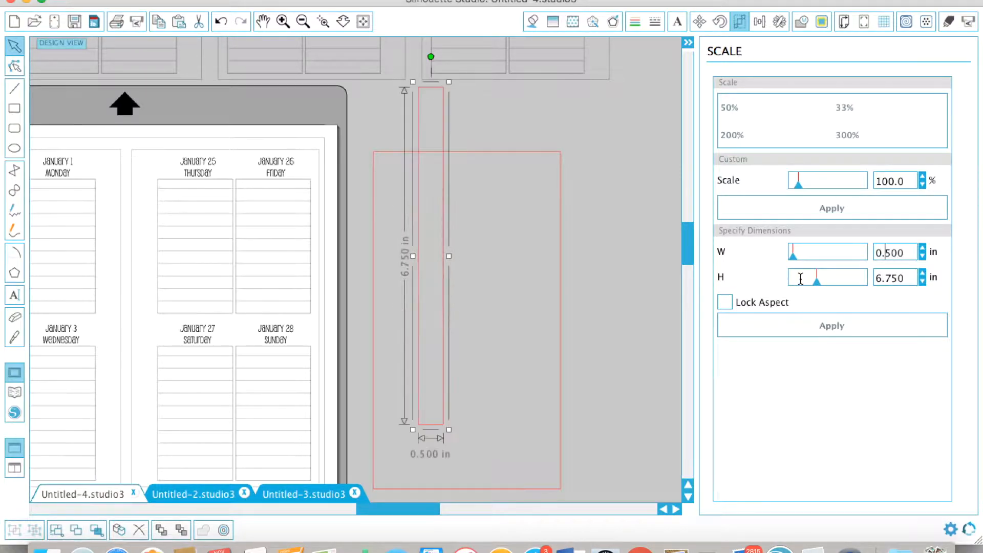
Align the narrow strip with the left and bottom edges of the large page outline.
{"action": "left_click", "coordinate": [431, 286]}
{"action": "left_click", "coordinate": [402, 279]}
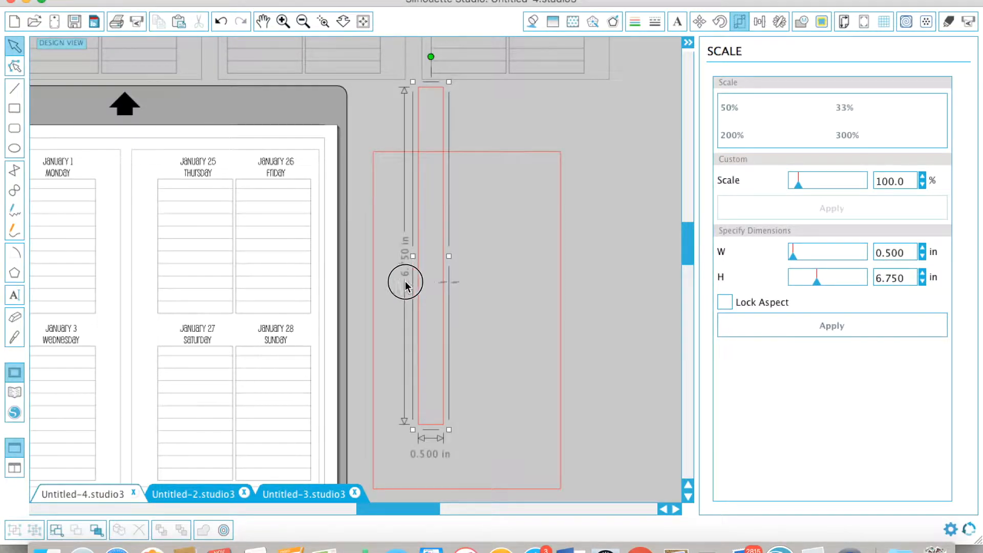
{"action": "left_click", "coordinate": [375, 292], "text": "shift"}
{"action": "left_click", "coordinate": [759, 21]}
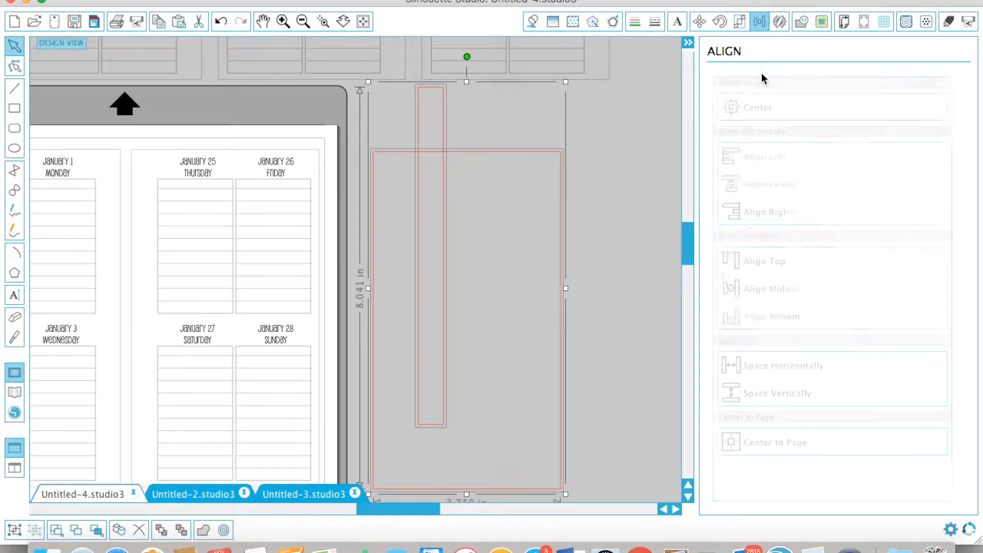
{"action": "left_click", "coordinate": [757, 147]}
{"action": "left_click", "coordinate": [761, 323]}
{"action": "left_click", "coordinate": [571, 335]}
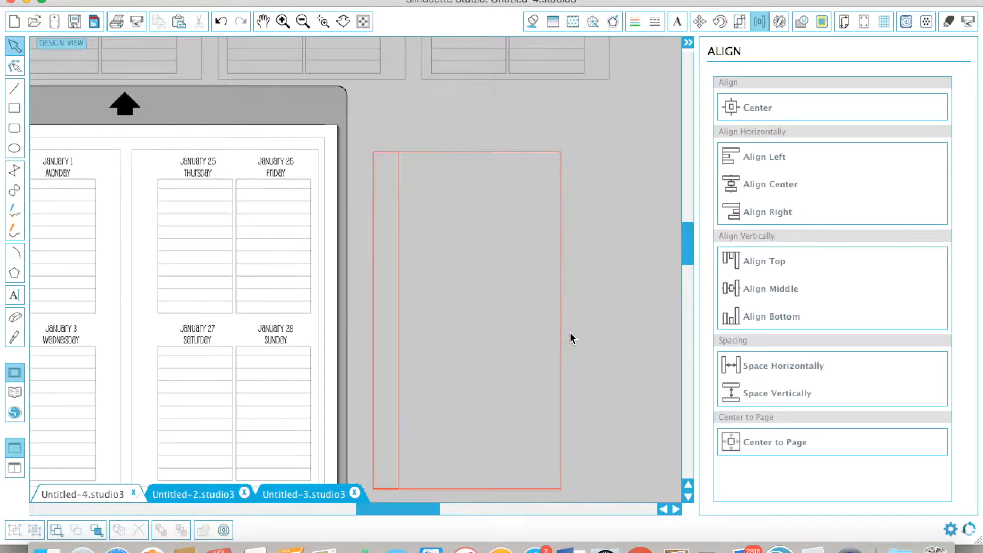
Compare the strip along the blank outline's edge with the margins of the existing January layouts.
{"action": "scroll", "coordinate": [461, 203], "scroll_direction": "down", "scroll_amount": 2}
{"action": "left_click", "coordinate": [395, 204]}
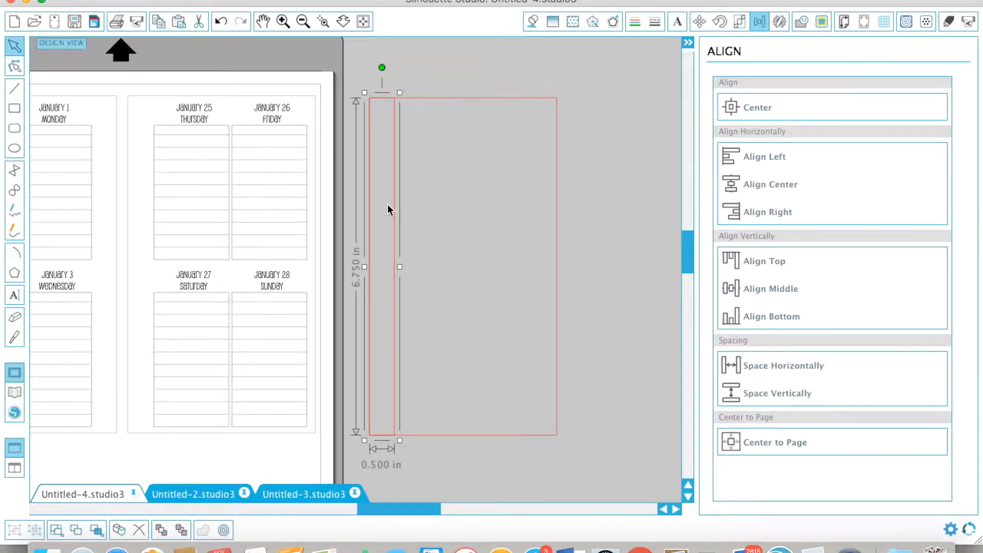
{"action": "left_click", "coordinate": [387, 204]}
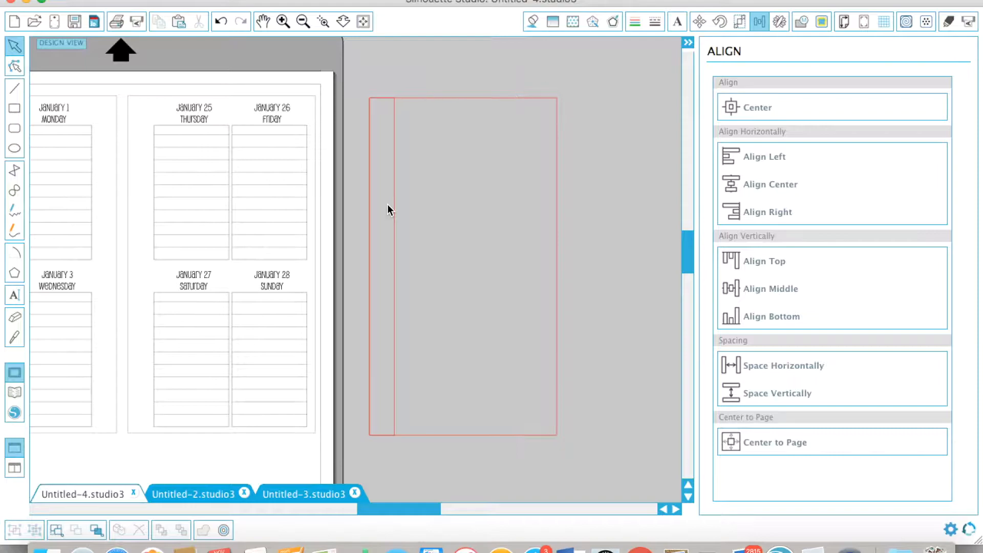
{"action": "scroll", "coordinate": [387, 203], "scroll_direction": "left", "scroll_amount": 5}
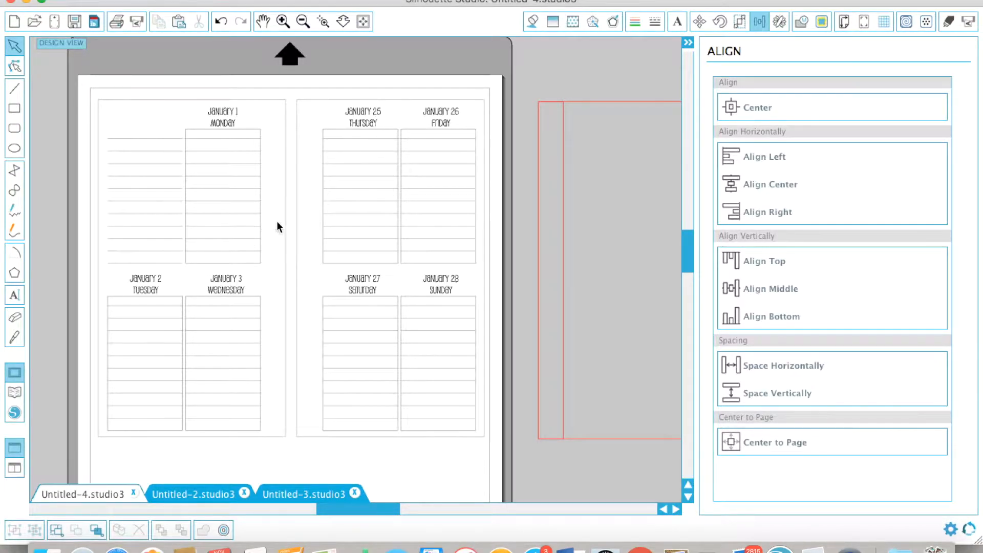
{"action": "scroll", "coordinate": [278, 224], "scroll_direction": "right", "scroll_amount": 10}
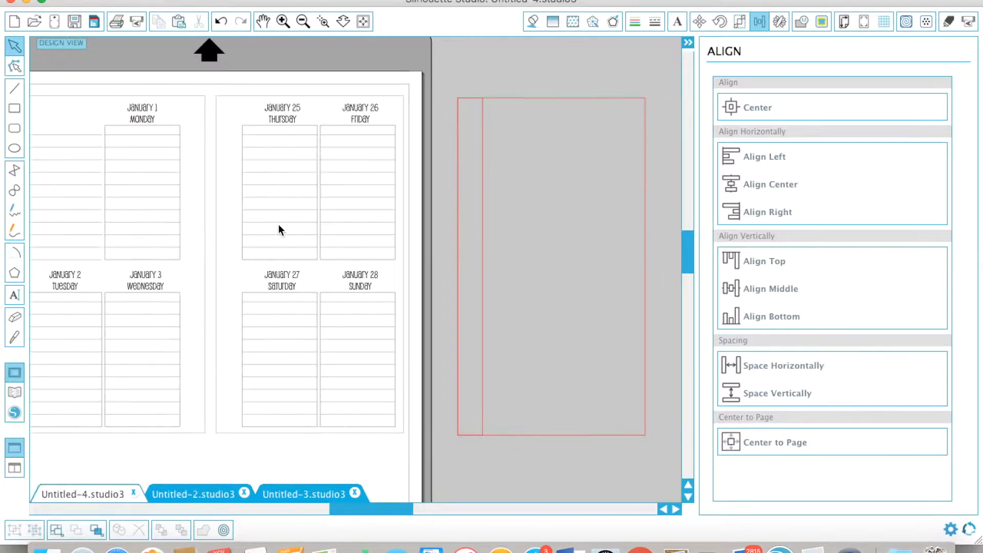
{"action": "left_click_drag", "start_coordinate": [205, 63], "coordinate": [234, 191]}
{"action": "left_click", "coordinate": [263, 190]}
{"action": "scroll", "coordinate": [263, 190], "scroll_direction": "left", "scroll_amount": 5}
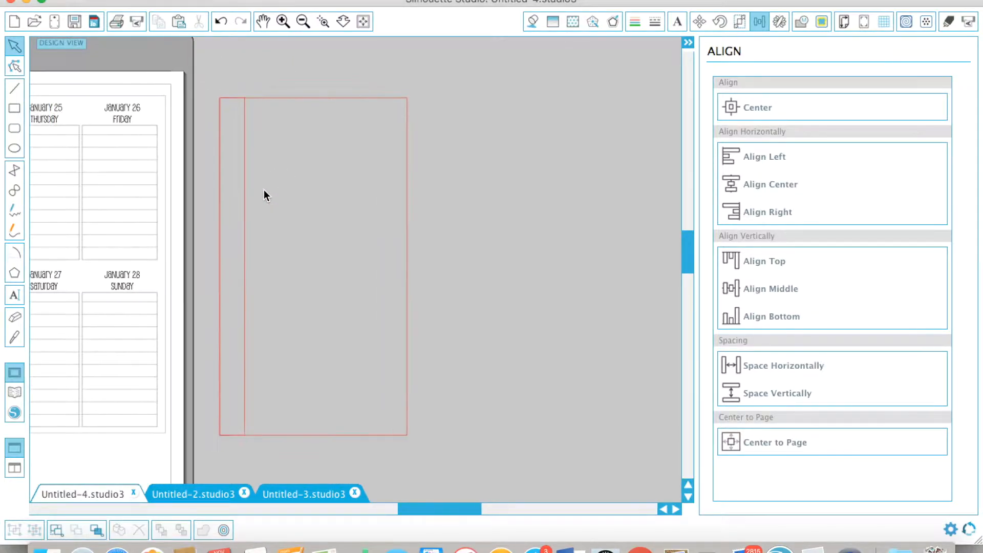
Draw a day box inside the large outline and set its width to 1.5 in with the aspect ratio unlocked.
{"action": "left_click", "coordinate": [14, 108]}
{"action": "left_click_drag", "start_coordinate": [294, 147], "coordinate": [370, 262]}
{"action": "left_click", "coordinate": [739, 22]}
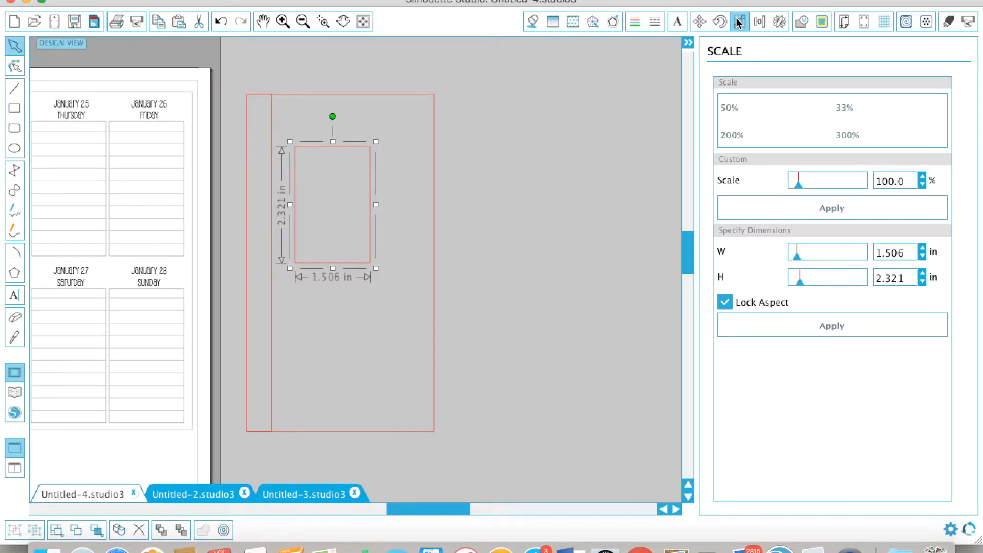
{"action": "left_click", "coordinate": [726, 303]}
{"action": "left_click_drag", "start_coordinate": [905, 252], "coordinate": [806, 252]}
{"action": "type", "text": "1.5"}
{"action": "key", "text": "Return"}
{"action": "left_click", "coordinate": [409, 218]}
Ungroup the January 25–28 layout and check the dimensions of its January 26 box.
{"action": "scroll", "coordinate": [409, 218], "scroll_direction": "left", "scroll_amount": 3}
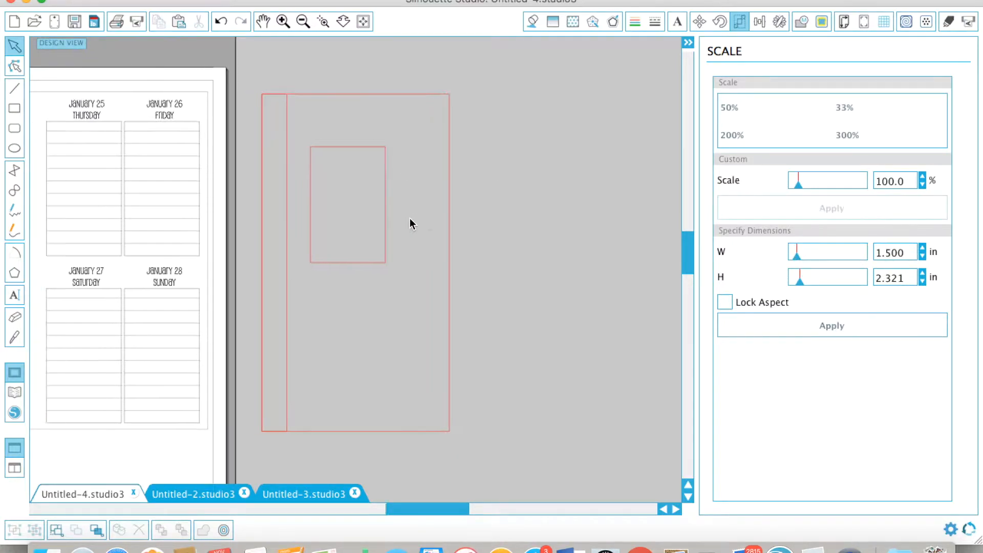
{"action": "right_click", "coordinate": [241, 145]}
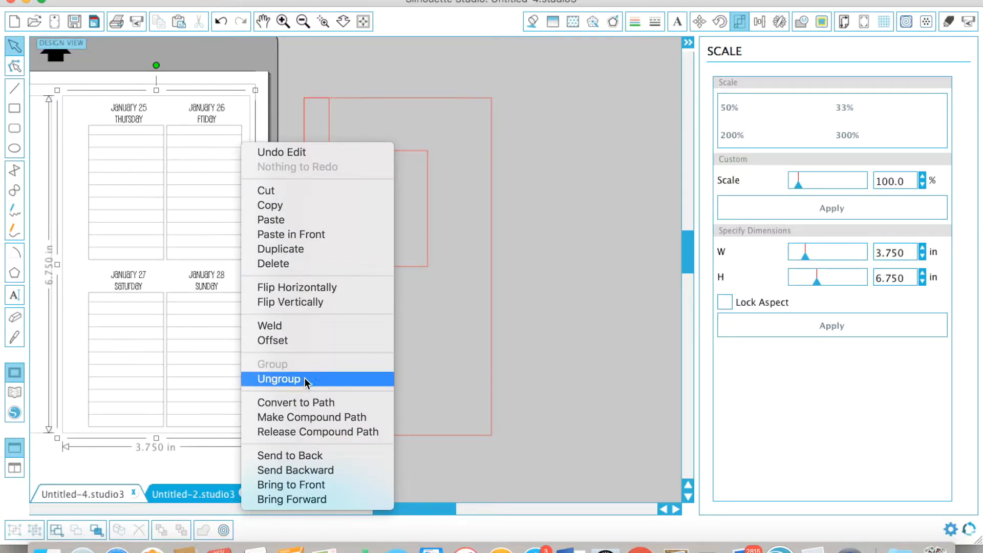
{"action": "left_click", "coordinate": [307, 379]}
{"action": "left_click", "coordinate": [427, 378]}
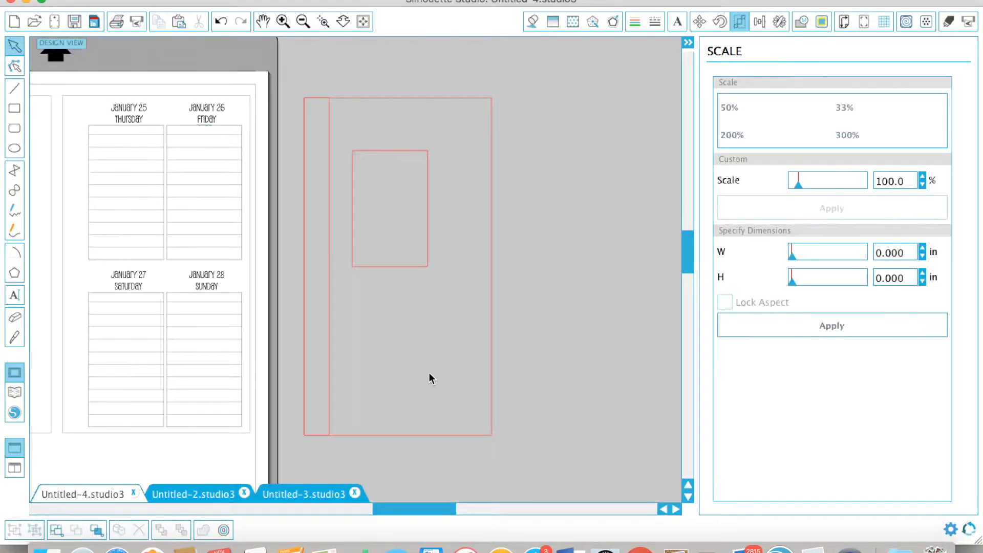
{"action": "left_click", "coordinate": [242, 131]}
{"action": "left_click", "coordinate": [333, 272]}
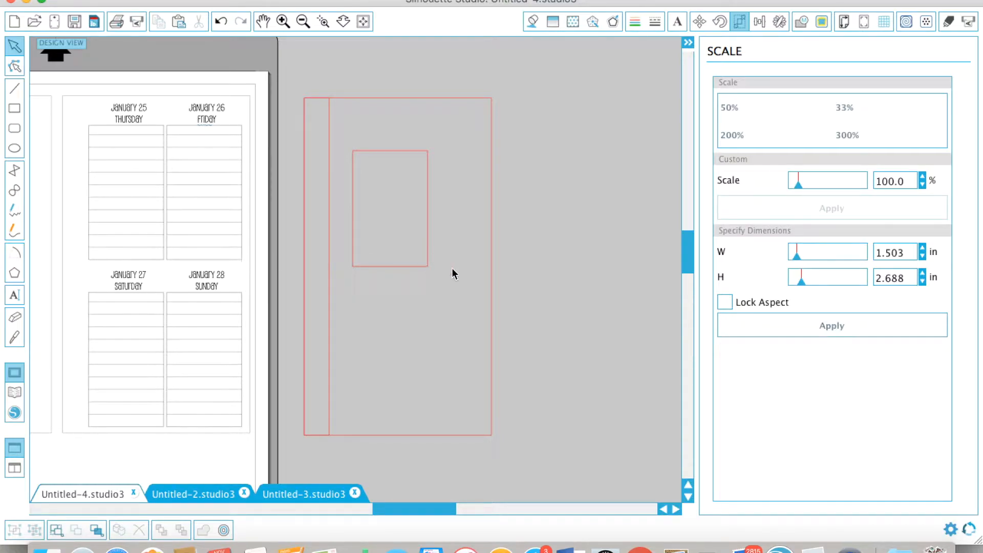
{"action": "left_click", "coordinate": [246, 193]}
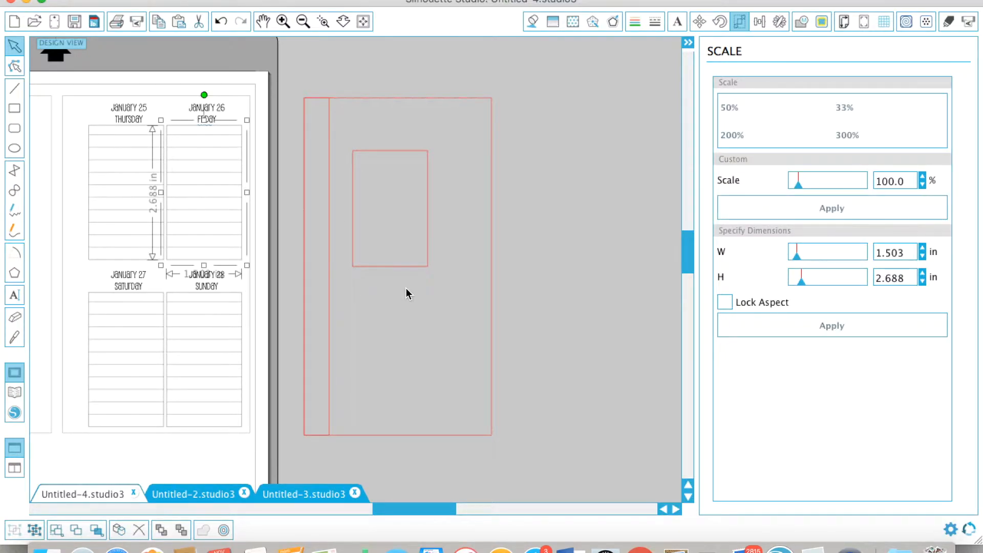
Set the height of the new day box to 2.688 in.
{"action": "left_click", "coordinate": [400, 253]}
{"action": "left_click", "coordinate": [401, 261]}
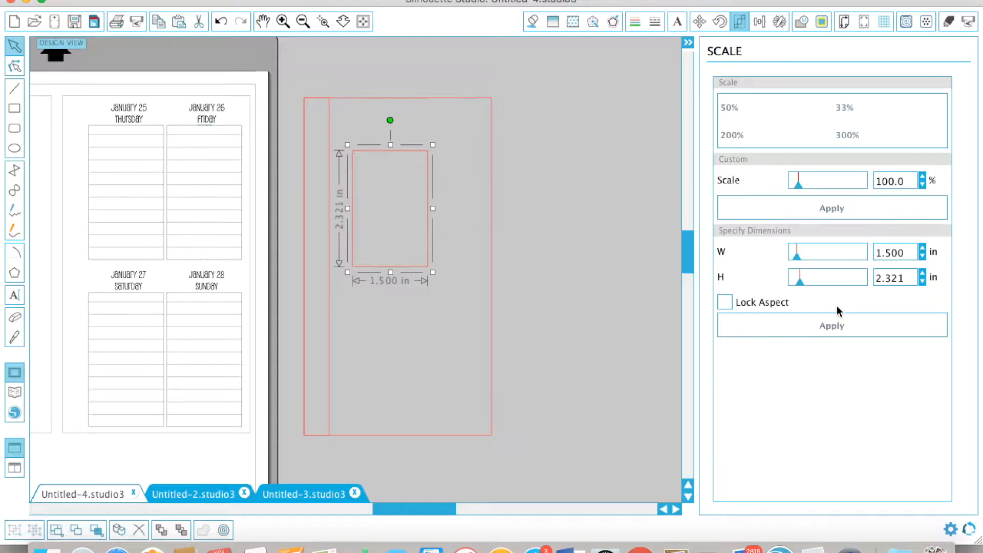
{"action": "left_click", "coordinate": [908, 280]}
{"action": "type", "text": "2.688"}
{"action": "key", "text": "Return"}
{"action": "left_click", "coordinate": [466, 208]}
Move the day box up within the large outline, close to the margin strip and the outline's upper edge.
{"action": "scroll", "coordinate": [465, 208], "scroll_direction": "up", "scroll_amount": 3}
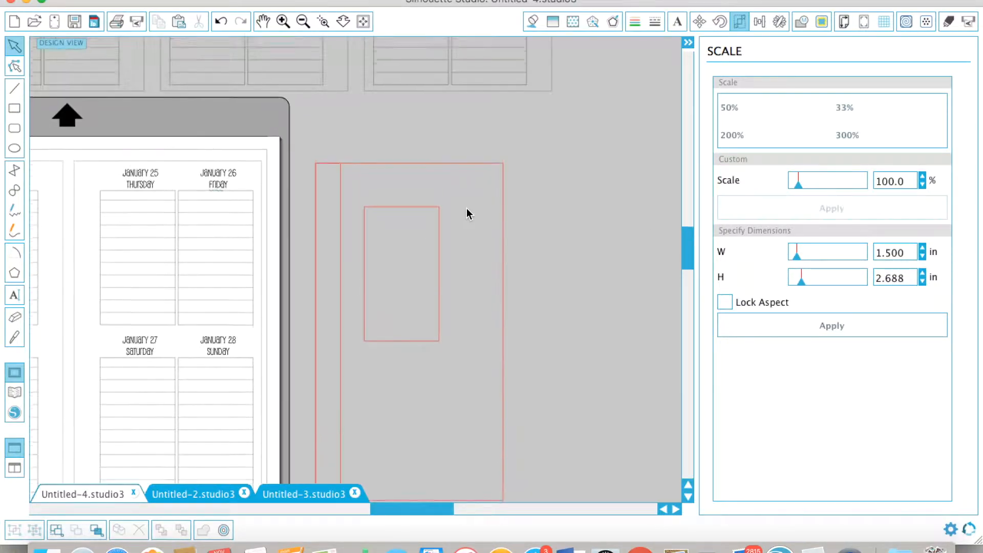
{"action": "left_click_drag", "start_coordinate": [441, 228], "coordinate": [427, 200]}
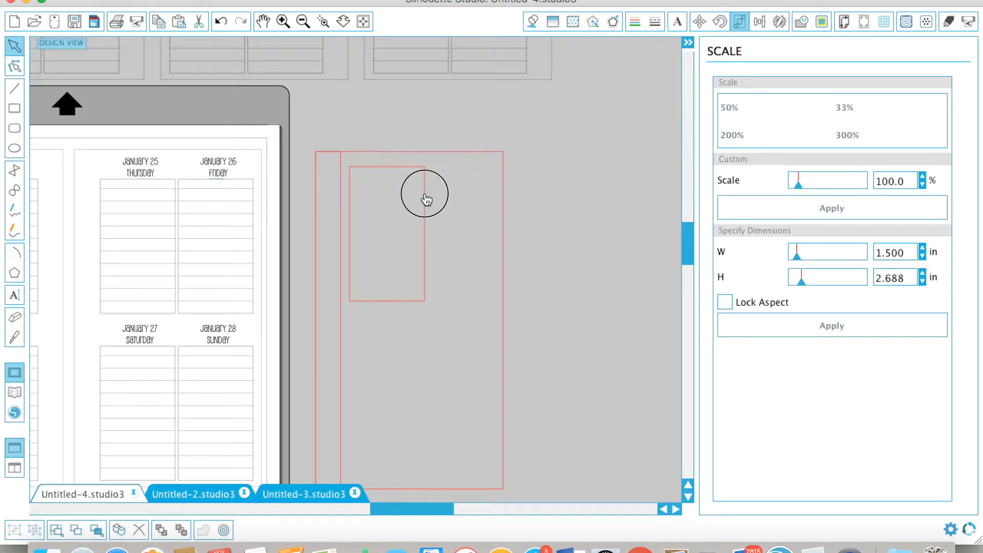
{"action": "left_click", "coordinate": [469, 225]}
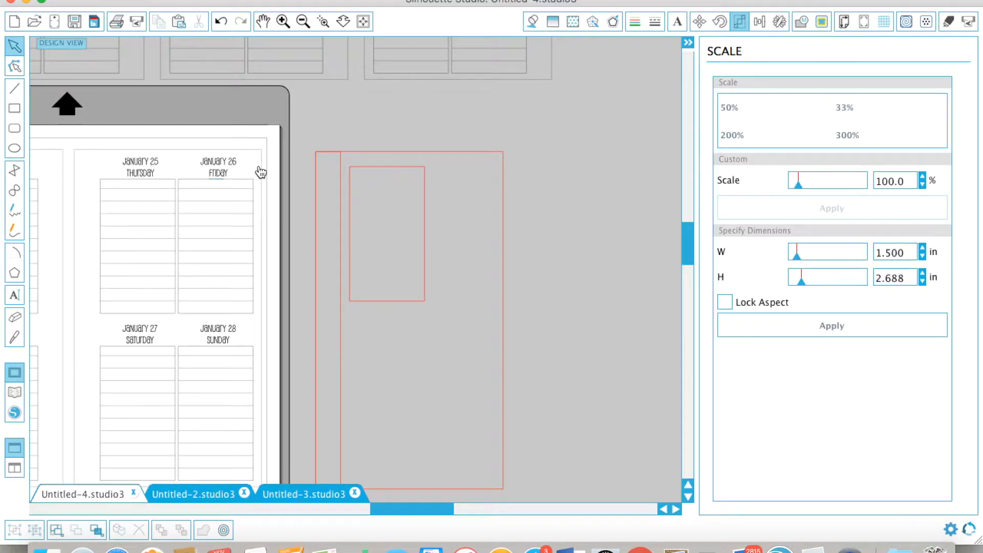
Add a two-line text heading reading "January 1" and "Monday" above the day box.
{"action": "left_click", "coordinate": [283, 21]}
{"action": "left_click", "coordinate": [283, 21]}
{"action": "scroll", "coordinate": [443, 171], "scroll_direction": "up", "scroll_amount": 1}
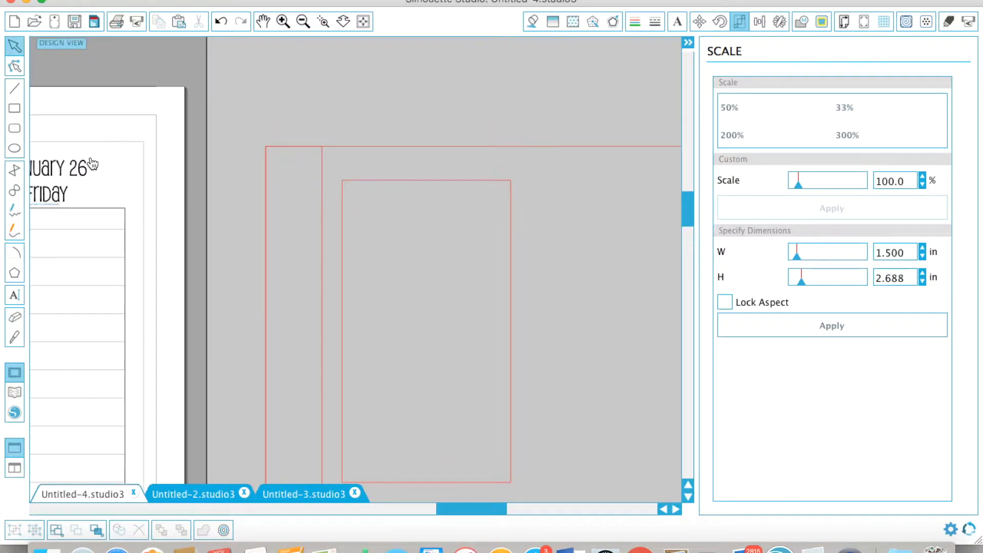
{"action": "left_click", "coordinate": [19, 288]}
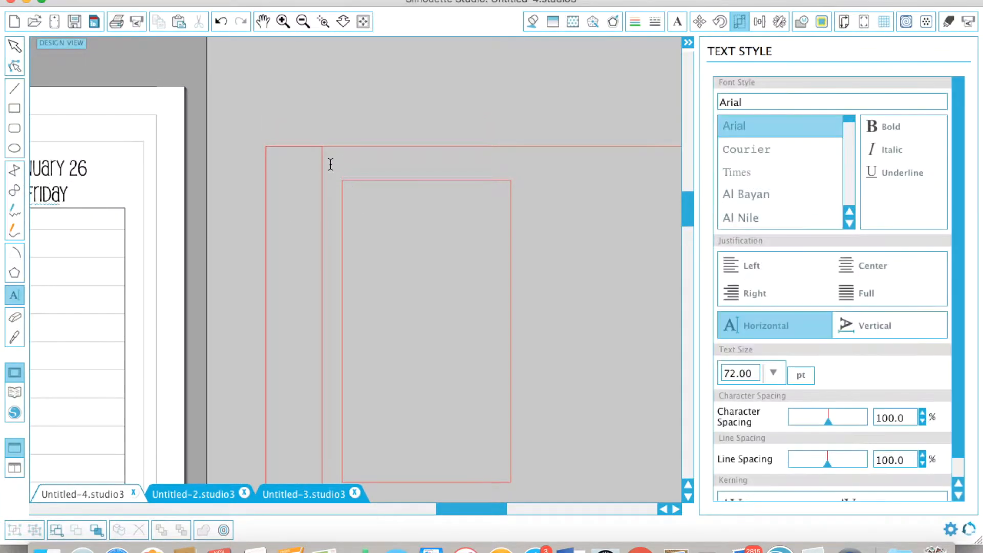
{"action": "left_click", "coordinate": [354, 162]}
{"action": "type", "text": "Janua"}
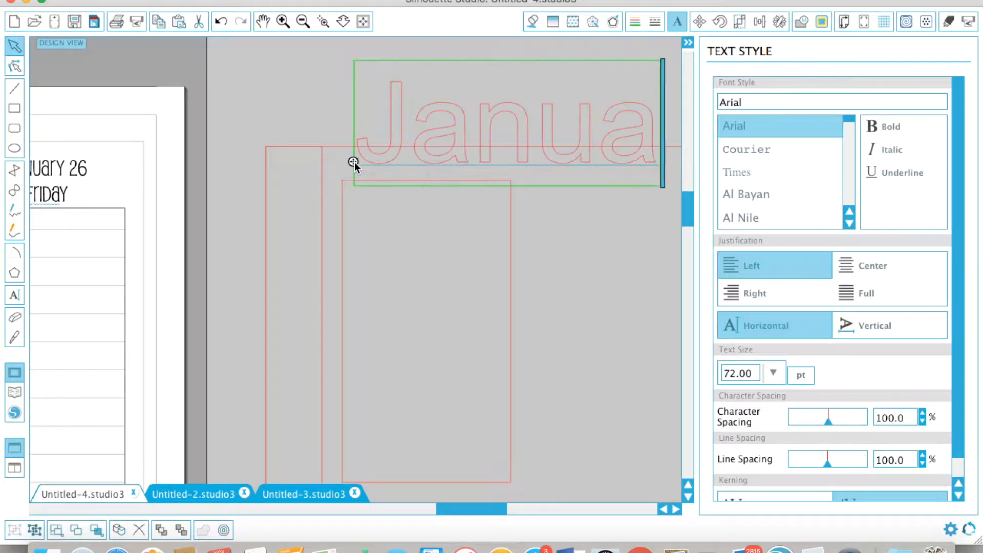
{"action": "type", "text": "ry"}
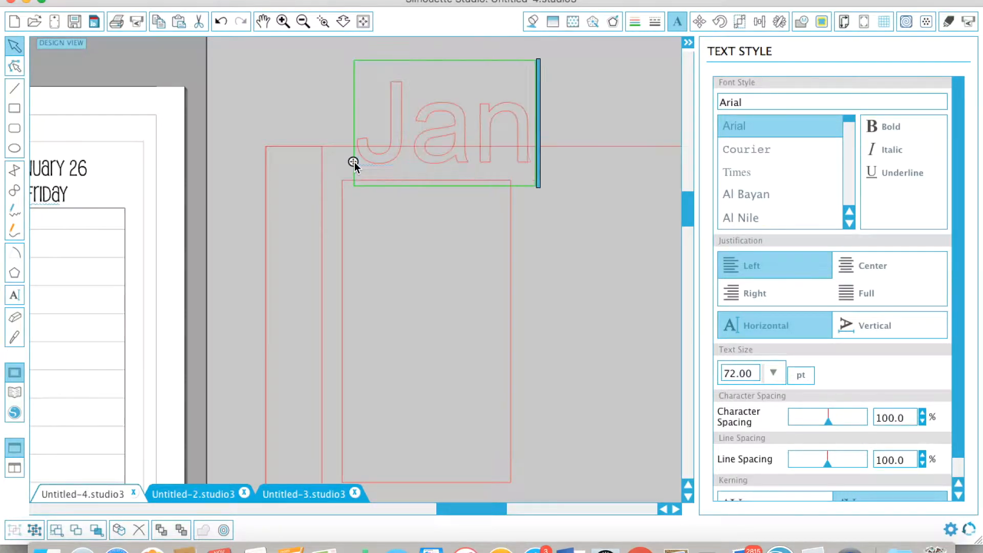
{"action": "key", "text": "Return"}
{"action": "type", "text": "Monday"}
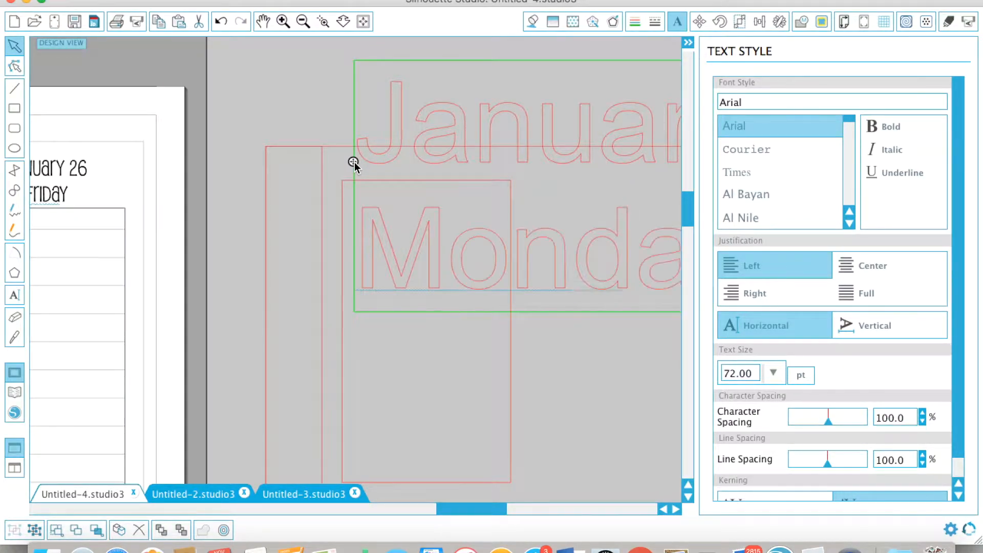
Set the whole January 1 Monday heading in the Pupcat font and center its two lines.
{"action": "key", "text": "super+a"}
{"action": "scroll", "coordinate": [728, 201], "scroll_direction": "down", "scroll_amount": 1}
{"action": "scroll", "coordinate": [728, 202], "scroll_direction": "down", "scroll_amount": 20}
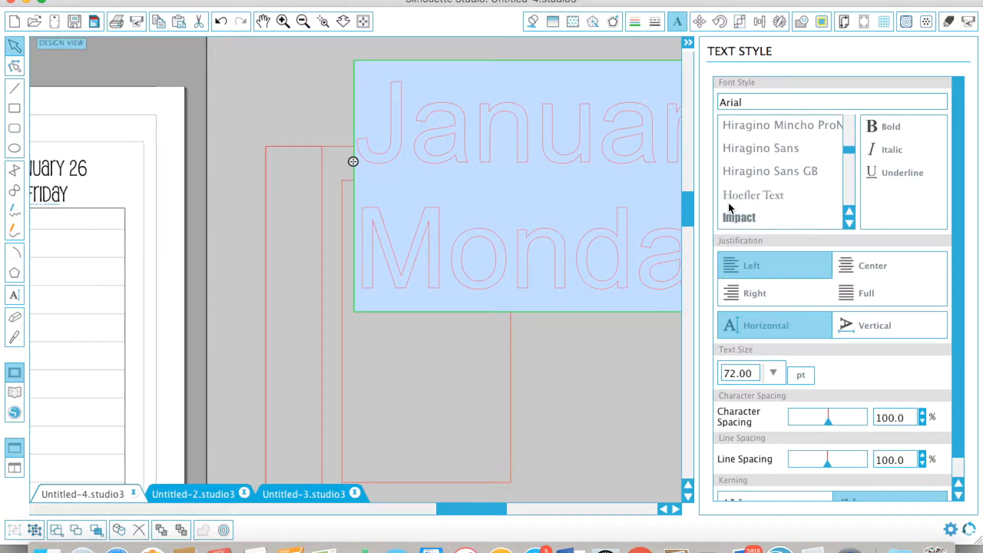
{"action": "scroll", "coordinate": [727, 201], "scroll_direction": "down", "scroll_amount": 20}
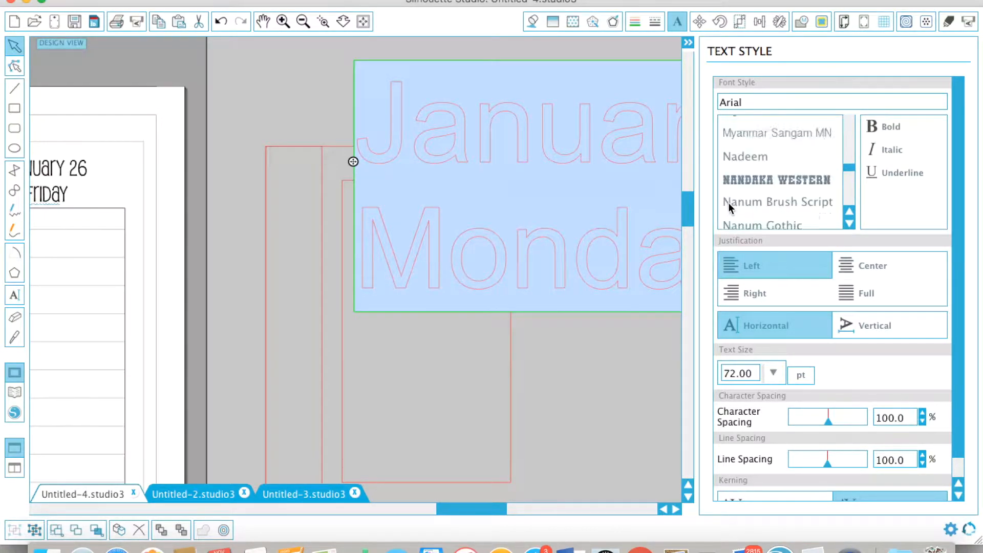
{"action": "scroll", "coordinate": [729, 208], "scroll_direction": "down", "scroll_amount": 15}
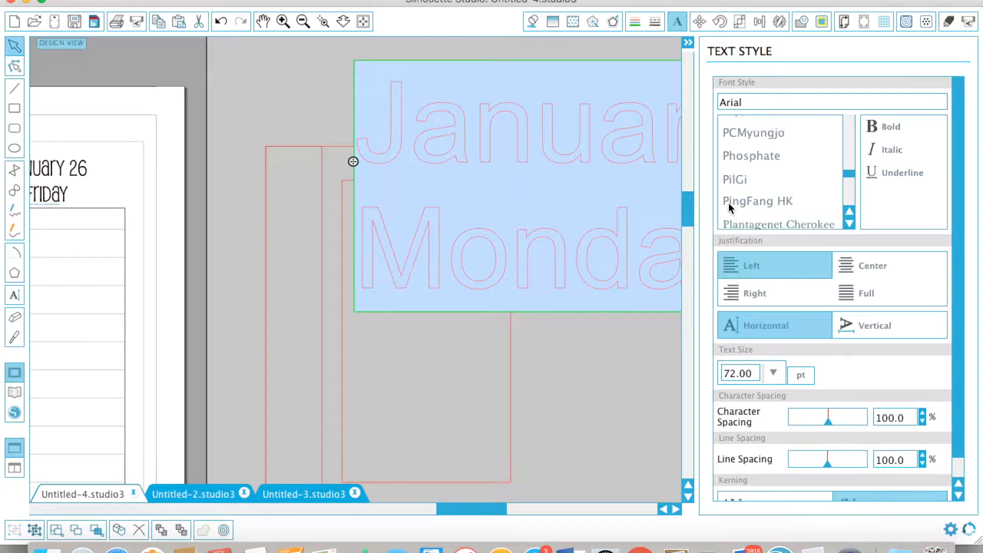
{"action": "scroll", "coordinate": [728, 202], "scroll_direction": "down", "scroll_amount": 2}
{"action": "scroll", "coordinate": [727, 202], "scroll_direction": "up", "scroll_amount": 1}
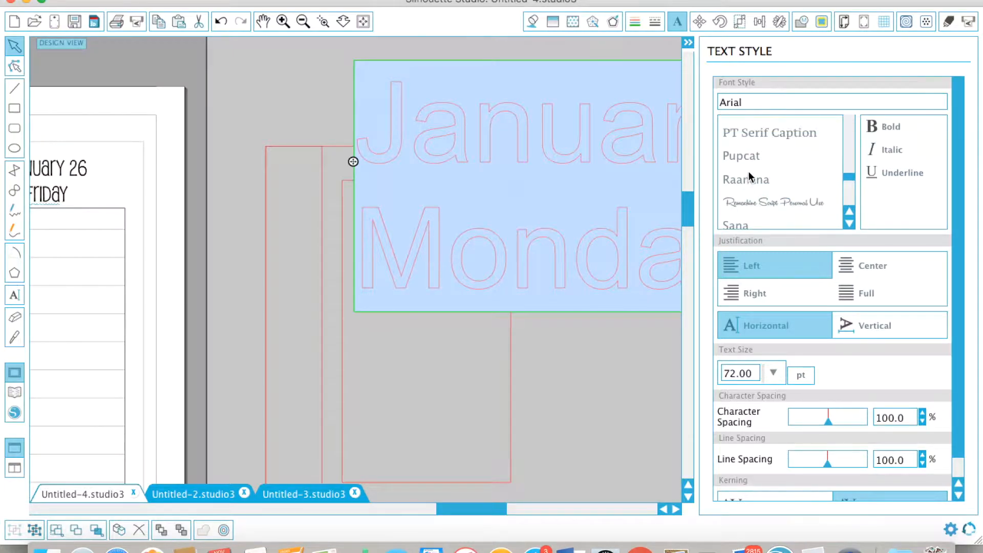
{"action": "left_click", "coordinate": [756, 156]}
{"action": "left_click", "coordinate": [609, 232]}
{"action": "scroll", "coordinate": [653, 252], "scroll_direction": "right", "scroll_amount": 10}
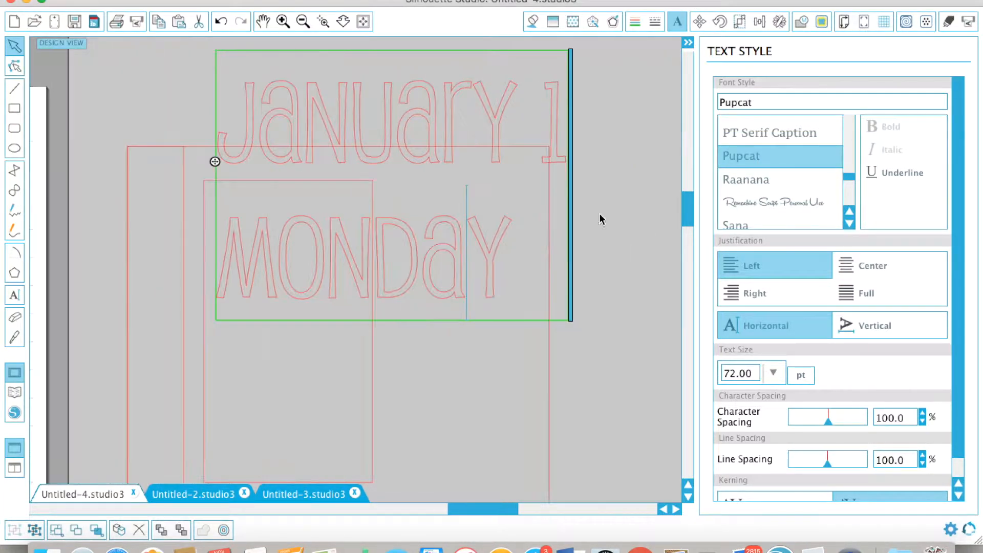
{"action": "left_click", "coordinate": [541, 94]}
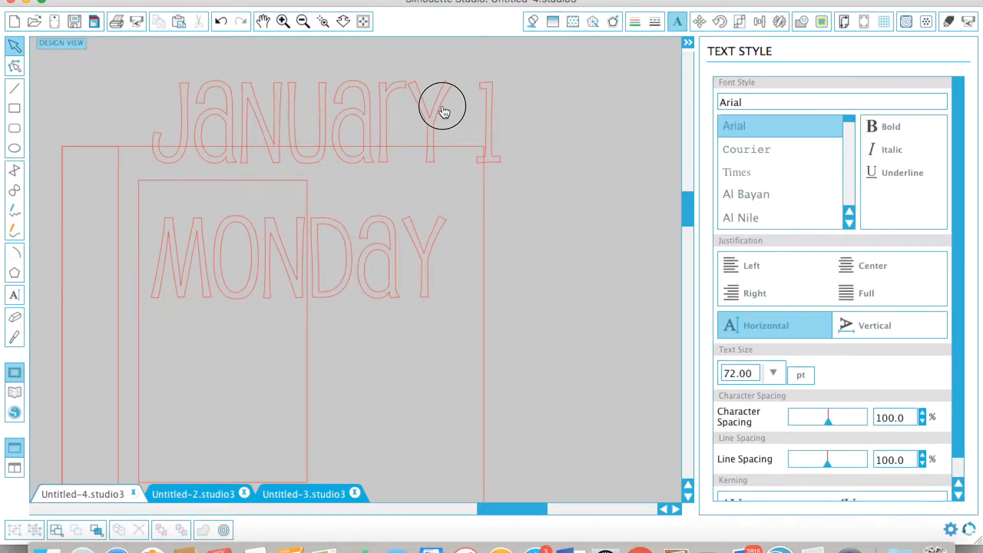
{"action": "left_click", "coordinate": [445, 106]}
{"action": "left_click", "coordinate": [870, 271]}
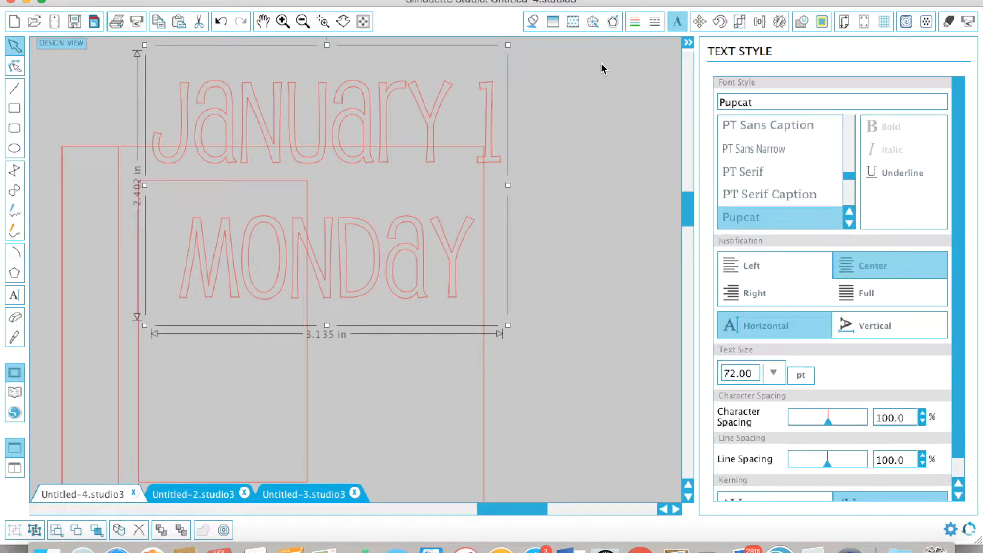
Make the heading's line color transparent and fill its letters with black.
{"action": "left_click", "coordinate": [641, 26]}
{"action": "left_click", "coordinate": [849, 117]}
{"action": "left_click", "coordinate": [533, 23]}
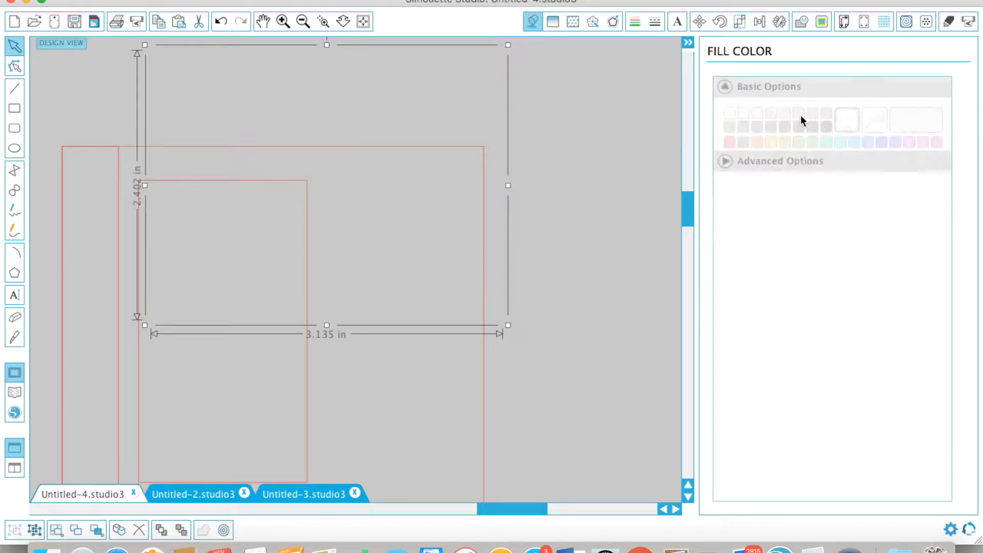
{"action": "left_click", "coordinate": [826, 126]}
Scale the heading down to about 0.6 × 0.46 in and place it inside the outline over the day box's upper edge.
{"action": "left_click", "coordinate": [483, 77]}
{"action": "left_click_drag", "start_coordinate": [509, 42], "coordinate": [239, 169]}
{"action": "scroll", "coordinate": [234, 126], "scroll_direction": "left", "scroll_amount": 4}
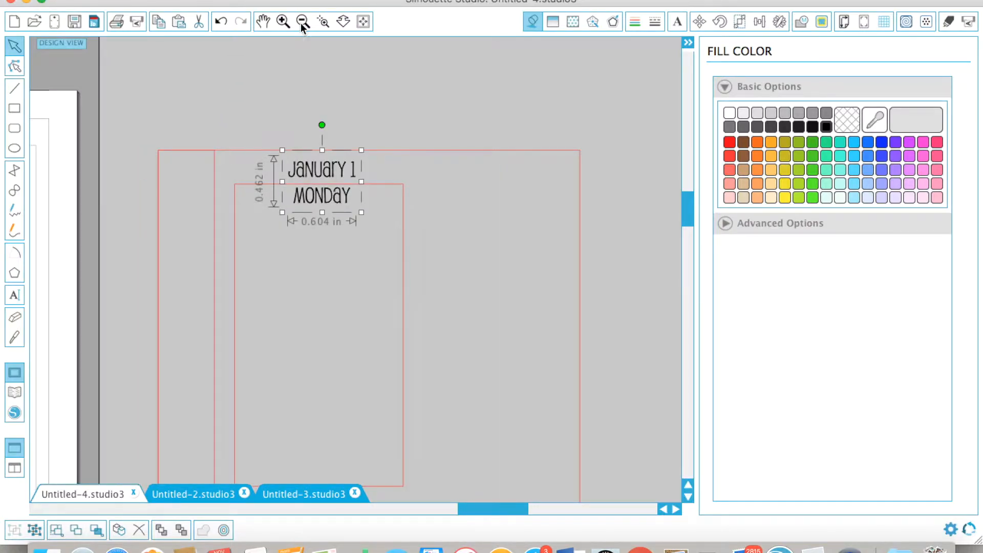
Move the day box down so that it sits just below the January 1 Monday heading.
{"action": "left_click", "coordinate": [303, 21]}
{"action": "left_click", "coordinate": [303, 21]}
{"action": "scroll", "coordinate": [292, 239], "scroll_direction": "left", "scroll_amount": 2}
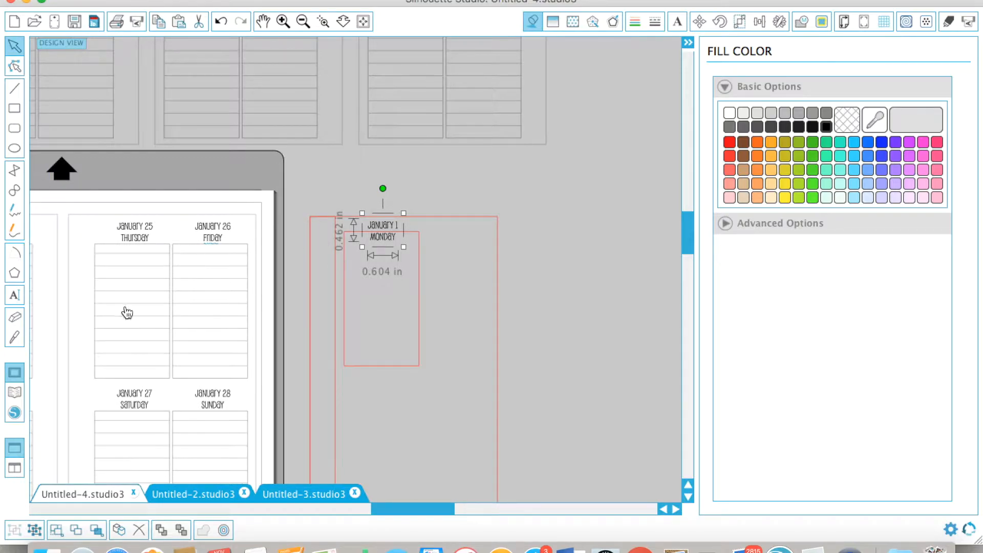
{"action": "scroll", "coordinate": [405, 318], "scroll_direction": "down", "scroll_amount": 5}
{"action": "left_click_drag", "start_coordinate": [398, 308], "coordinate": [396, 323]}
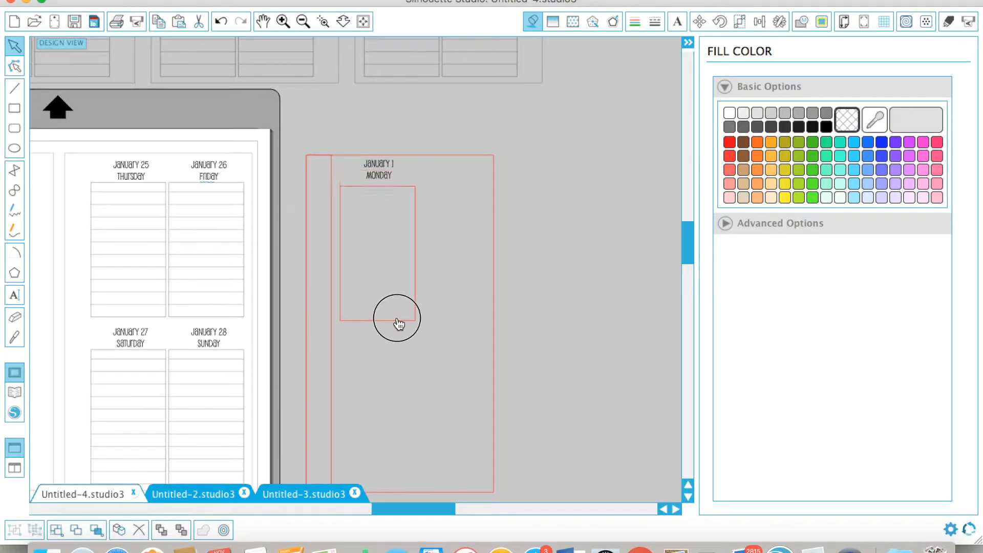
{"action": "left_click", "coordinate": [471, 312]}
{"action": "scroll", "coordinate": [478, 308], "scroll_direction": "down", "scroll_amount": 1}
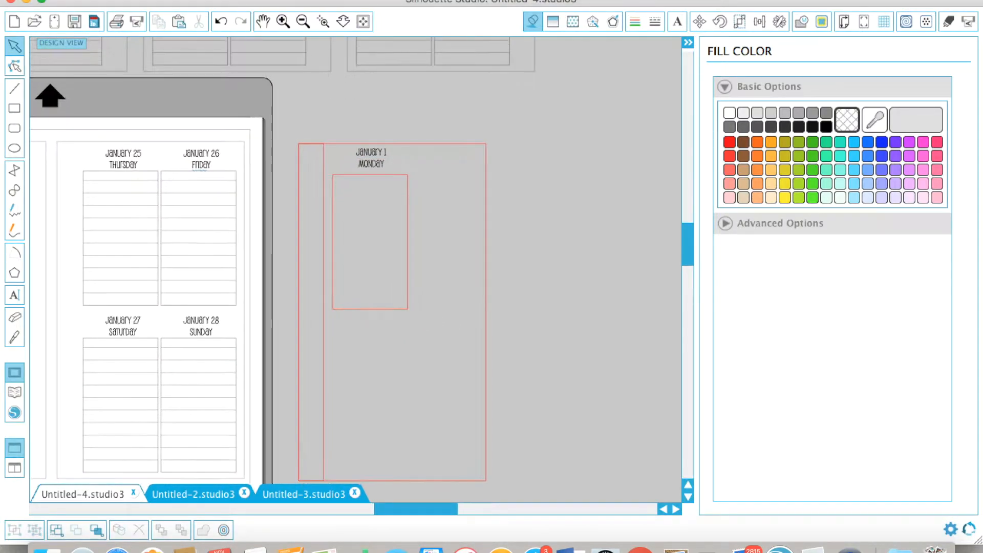
Draw a horizontal line about 1.16 in long across the inside of the day box.
{"action": "left_click", "coordinate": [283, 23]}
{"action": "left_click", "coordinate": [283, 23]}
{"action": "scroll", "coordinate": [481, 249], "scroll_direction": "down", "scroll_amount": 1}
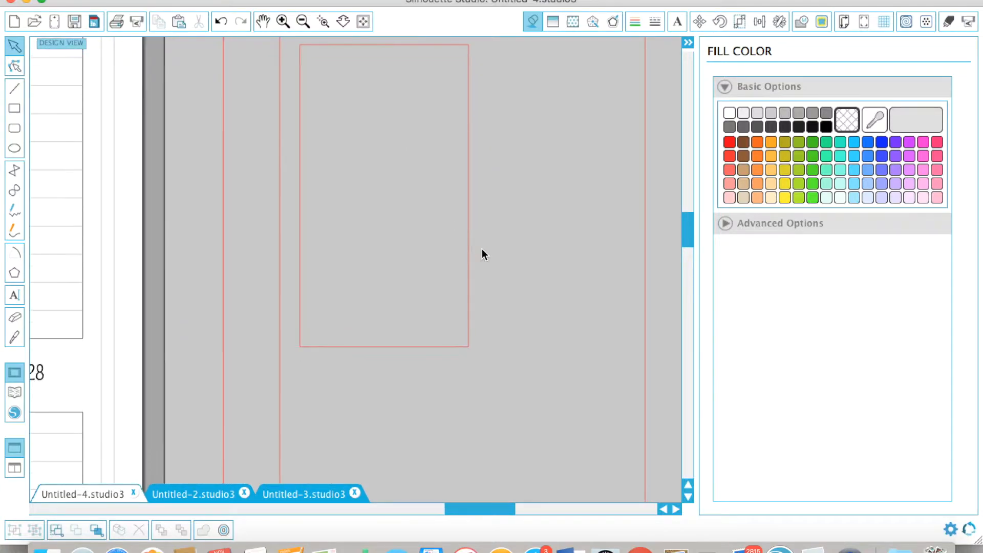
{"action": "scroll", "coordinate": [481, 249], "scroll_direction": "up", "scroll_amount": 3}
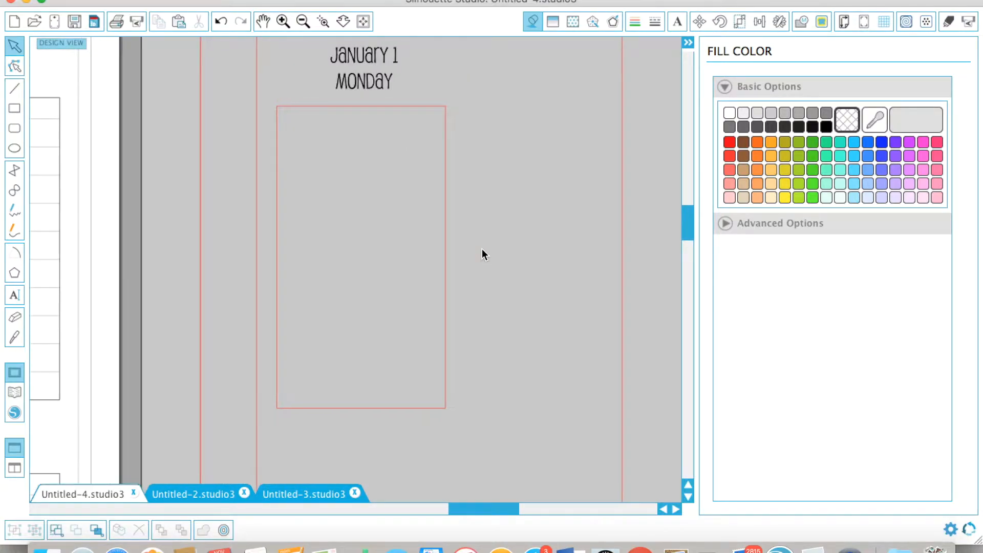
{"action": "left_click", "coordinate": [14, 88]}
{"action": "left_click_drag", "start_coordinate": [300, 219], "coordinate": [430, 219]}
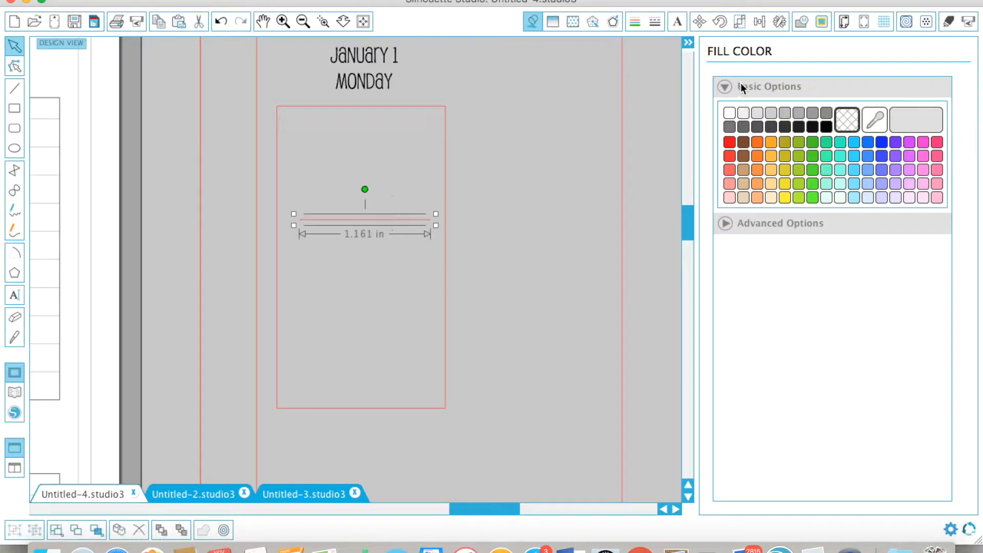
Set the horizontal line's width to 1.5 in with the aspect ratio unlocked.
{"action": "left_click", "coordinate": [739, 21]}
{"action": "left_click", "coordinate": [724, 302]}
{"action": "left_click_drag", "start_coordinate": [904, 257], "coordinate": [825, 260]}
{"action": "type", "text": "1.5"}
{"action": "key", "text": "Return"}
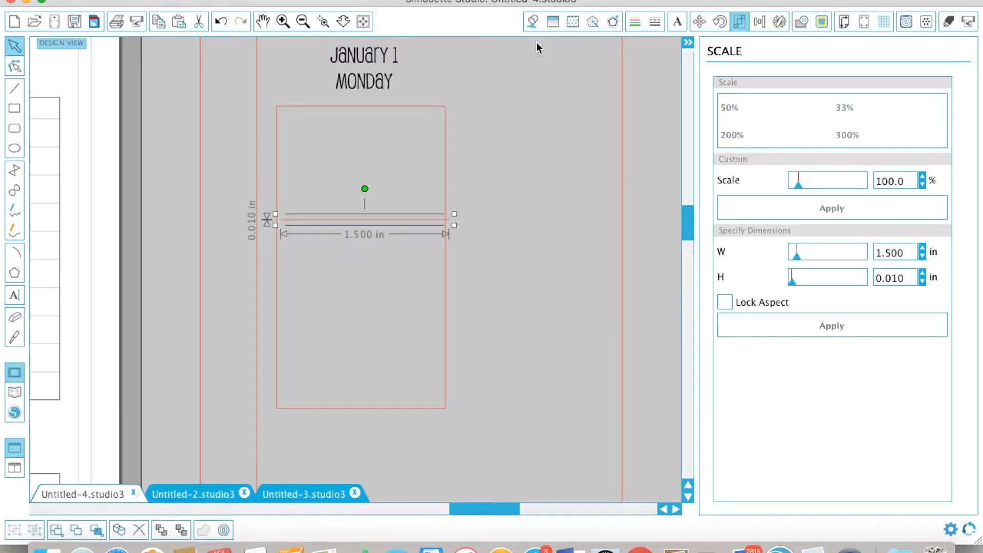
{"action": "left_click", "coordinate": [500, 106]}
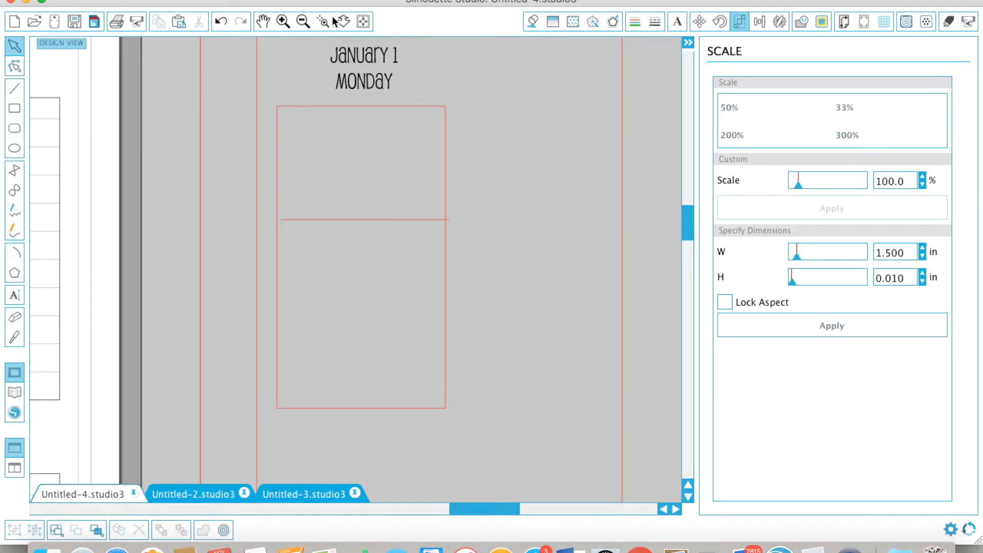
Move the horizontal line down near the day box's lower edge.
{"action": "left_click", "coordinate": [304, 21]}
{"action": "scroll", "coordinate": [492, 136], "scroll_direction": "up", "scroll_amount": 1}
{"action": "left_click_drag", "start_coordinate": [316, 212], "coordinate": [316, 307]}
{"action": "left_click", "coordinate": [344, 251]}
{"action": "left_click_drag", "start_coordinate": [347, 259], "coordinate": [338, 361]}
Examine the ruled lines and borders of the existing January 25 and 26 boxes.
{"action": "scroll", "coordinate": [344, 348], "scroll_direction": "left", "scroll_amount": 3}
{"action": "scroll", "coordinate": [346, 328], "scroll_direction": "left", "scroll_amount": 1}
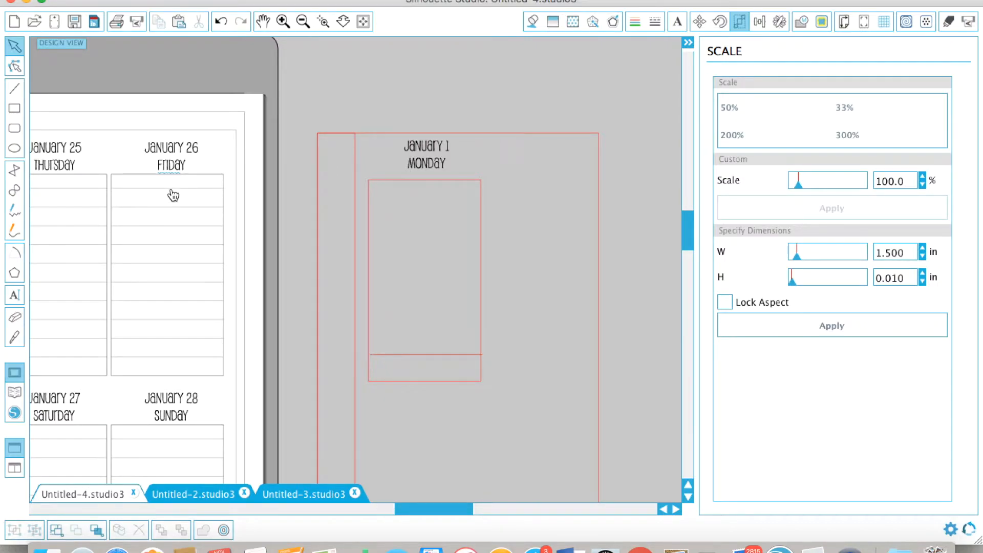
{"action": "scroll", "coordinate": [203, 195], "scroll_direction": "left", "scroll_amount": 5}
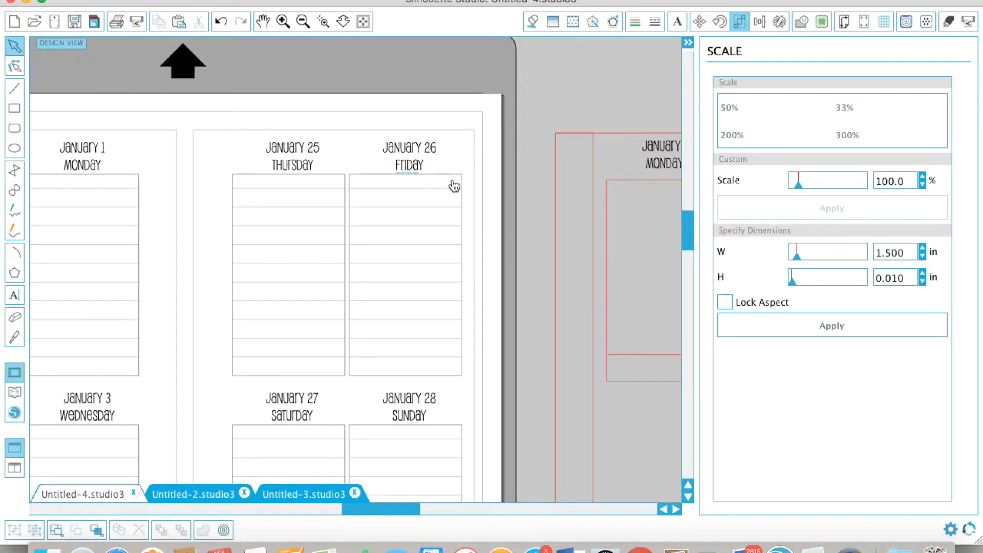
{"action": "scroll", "coordinate": [456, 191], "scroll_direction": "right", "scroll_amount": 1}
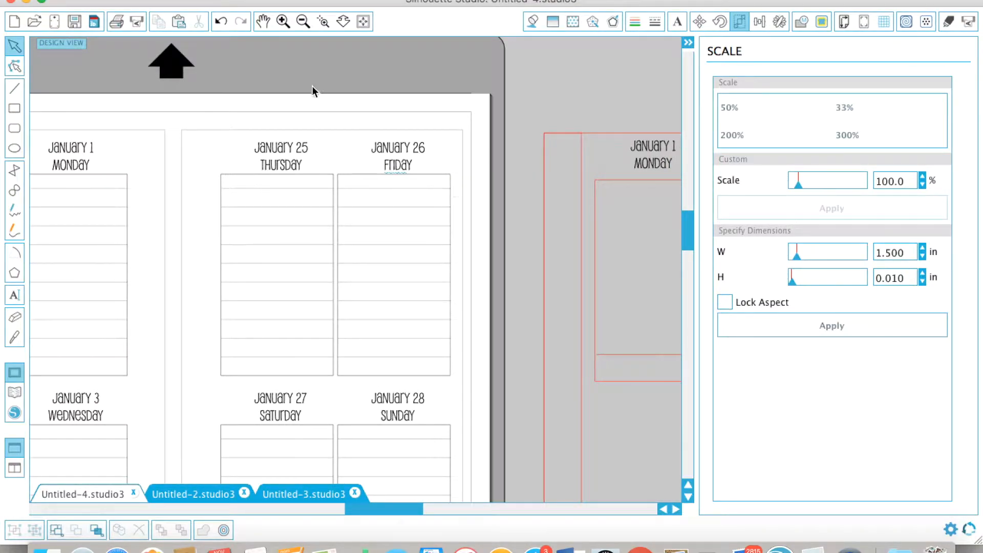
{"action": "left_click", "coordinate": [283, 22]}
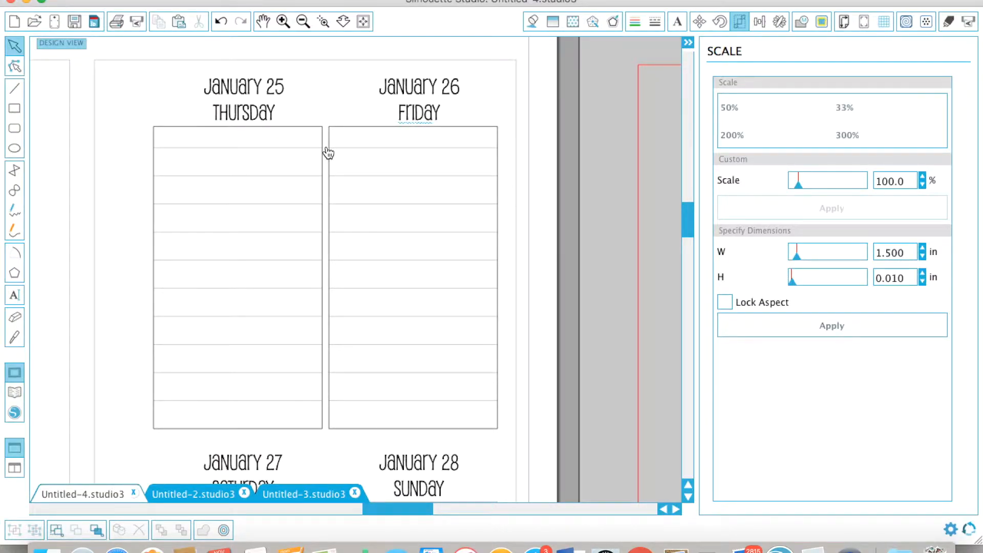
{"action": "left_click", "coordinate": [303, 23]}
{"action": "scroll", "coordinate": [368, 214], "scroll_direction": "down", "scroll_amount": 3}
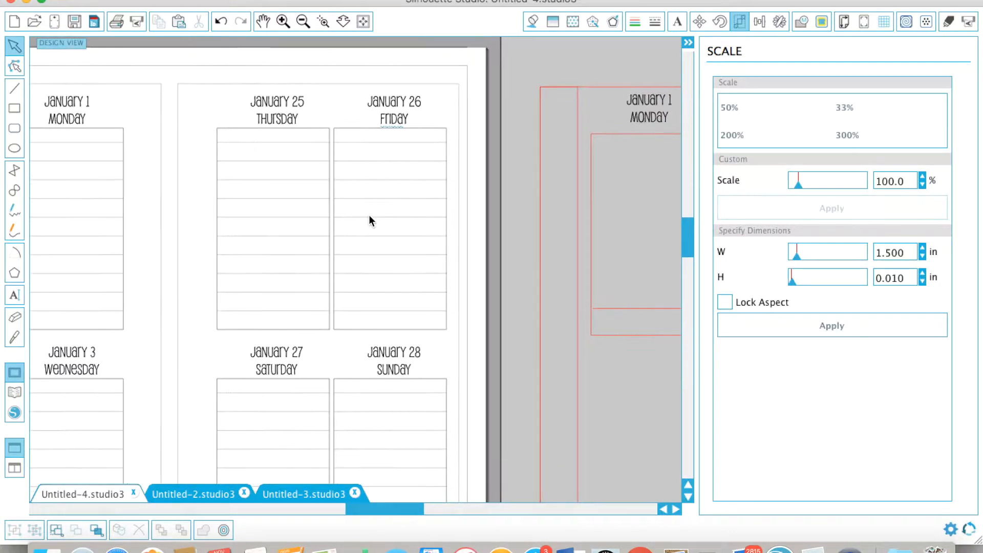
Compare the line thickness of the existing January 25–28 page outline and January 26 heading with that of the new outline.
{"action": "left_click", "coordinate": [461, 150]}
{"action": "left_click", "coordinate": [653, 22]}
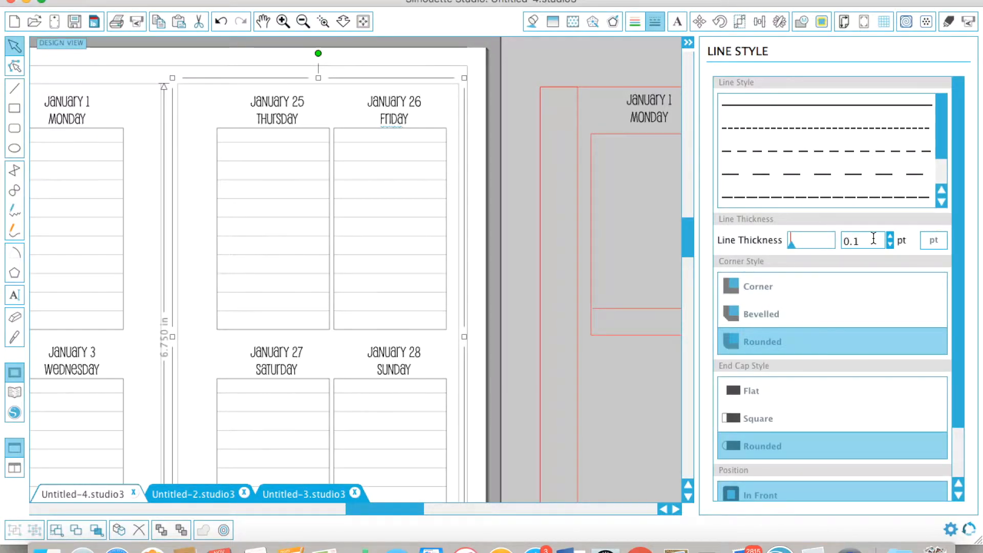
{"action": "left_click", "coordinate": [596, 91]}
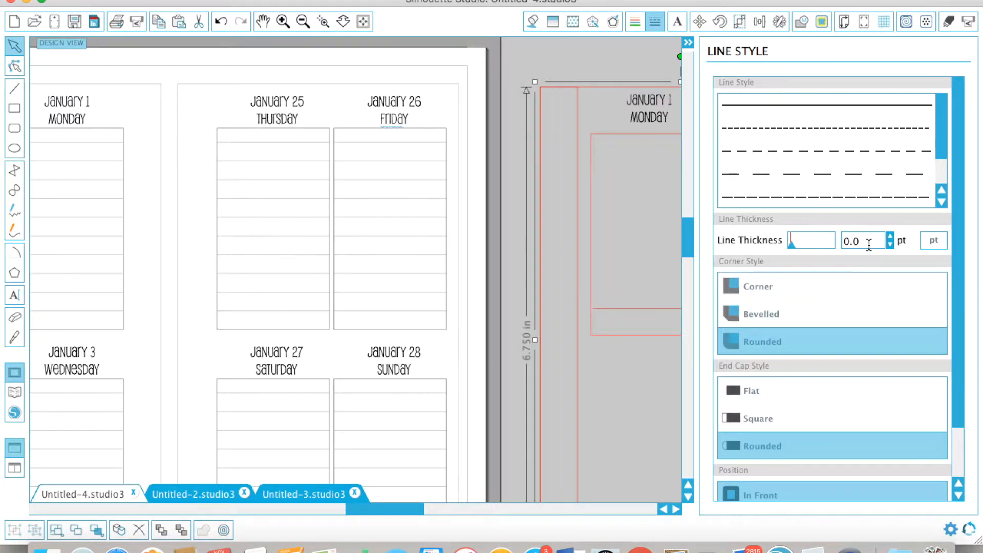
{"action": "left_click", "coordinate": [456, 100]}
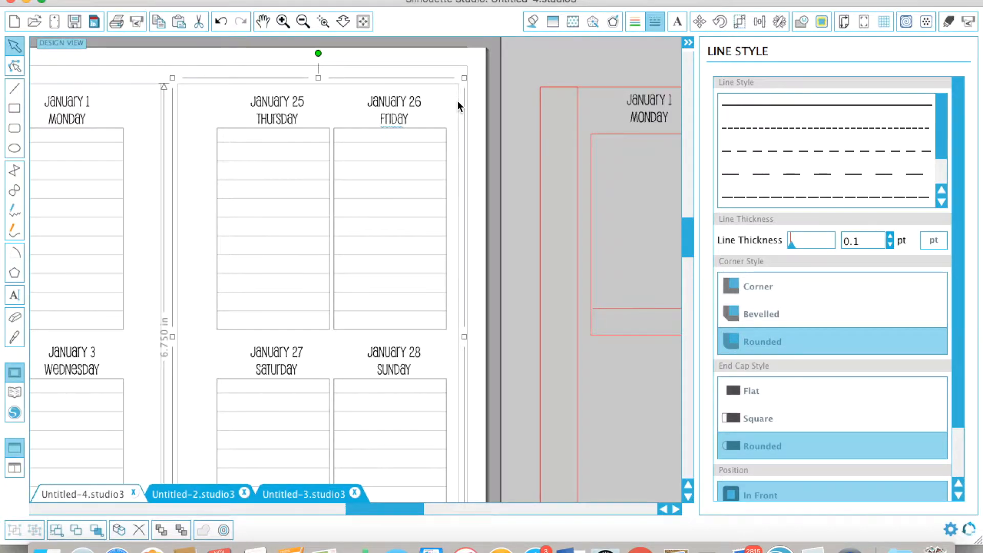
{"action": "left_click", "coordinate": [490, 102]}
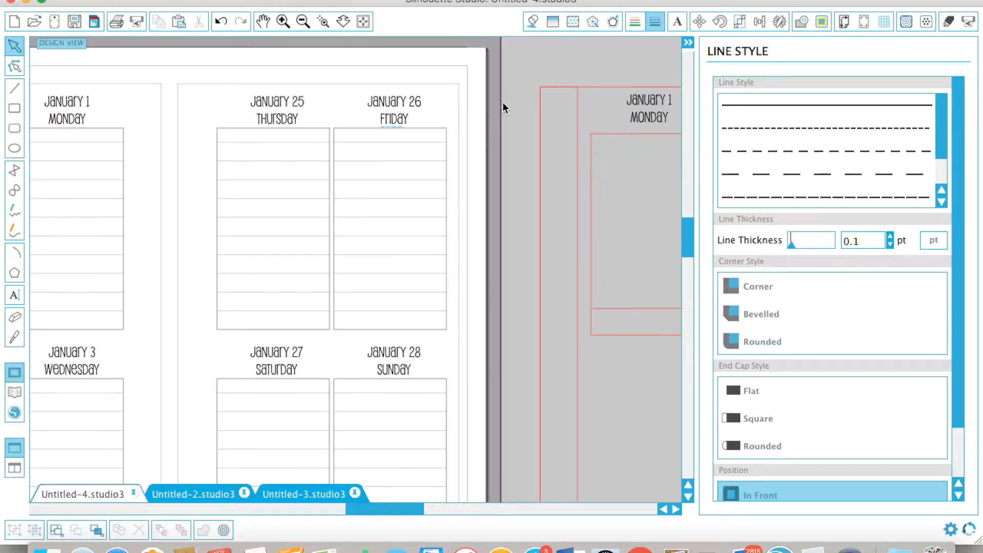
{"action": "left_click", "coordinate": [415, 101]}
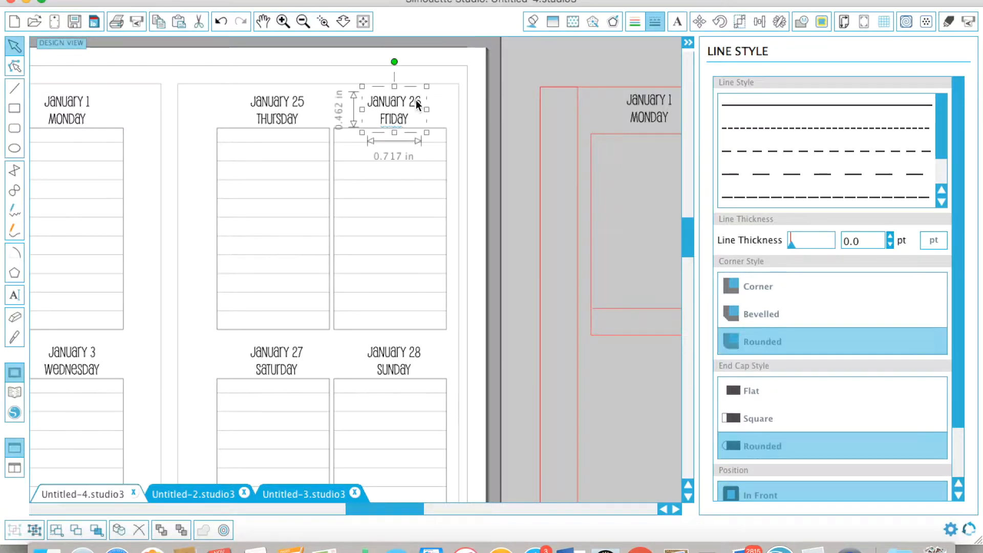
Check the line thickness of the existing January 25 and 26 boxes against the new day box.
{"action": "left_click", "coordinate": [446, 134]}
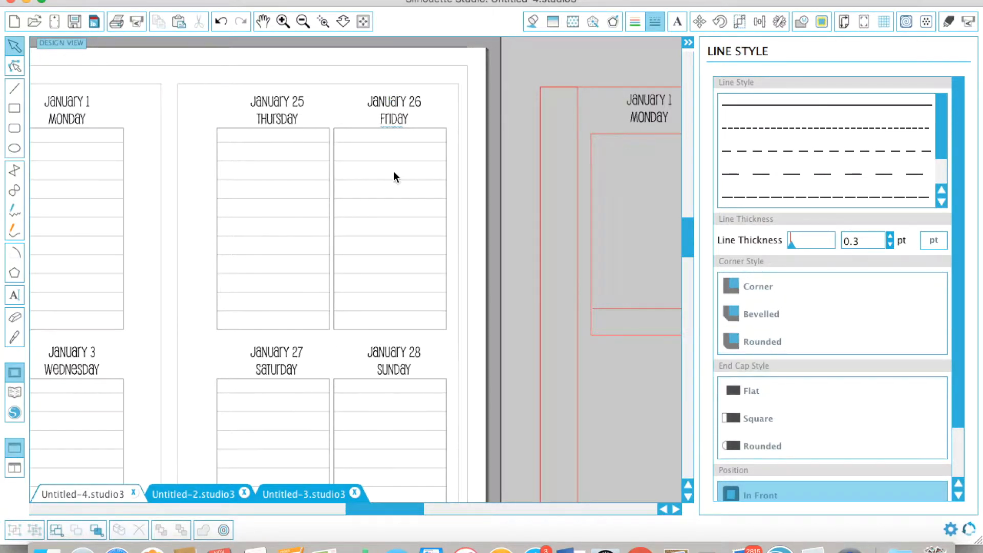
{"action": "left_click", "coordinate": [279, 180]}
{"action": "left_click", "coordinate": [593, 244]}
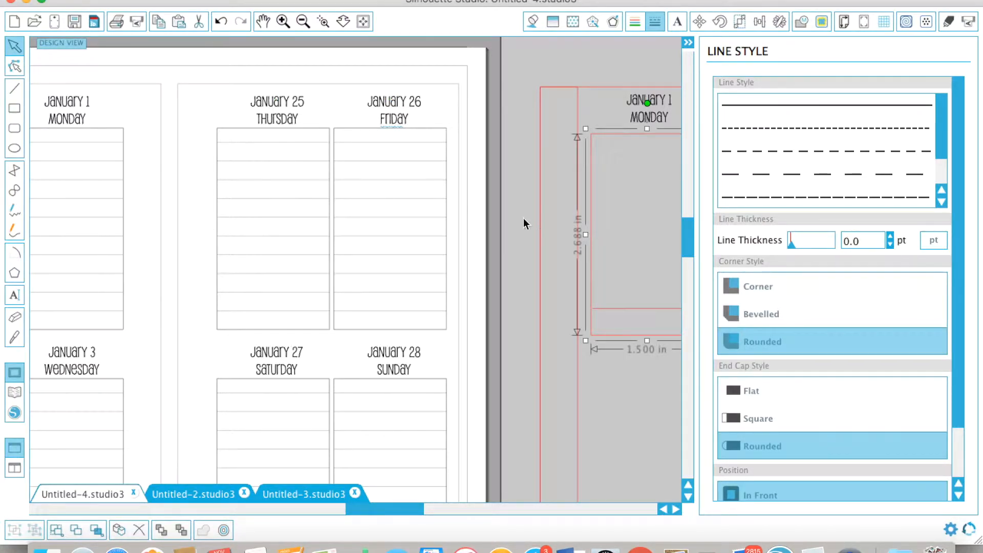
{"action": "left_click", "coordinate": [517, 216]}
Review the complete set of January page layouts on and around the sheet, together with the new page outline.
{"action": "scroll", "coordinate": [517, 216], "scroll_direction": "left", "scroll_amount": 5}
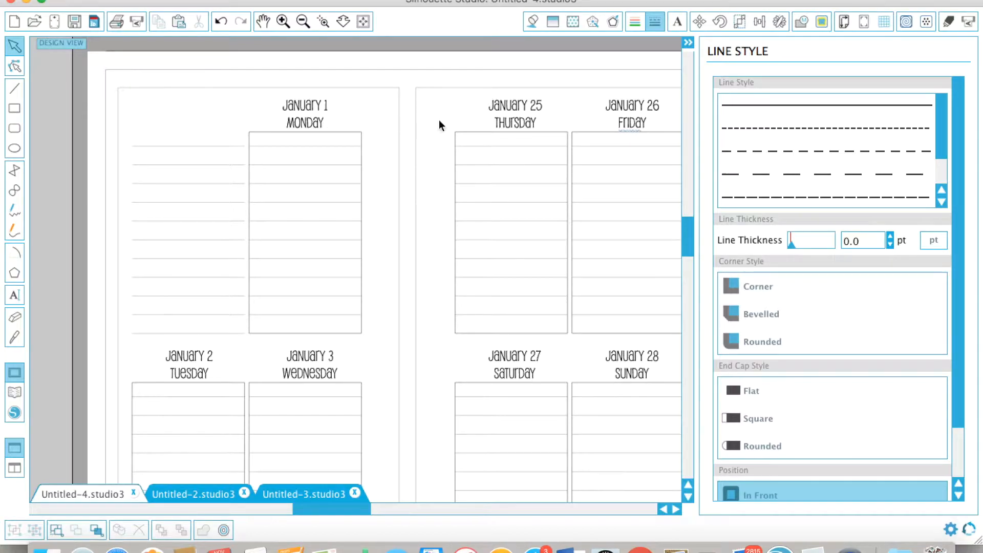
{"action": "left_click", "coordinate": [302, 21]}
{"action": "left_click", "coordinate": [302, 22]}
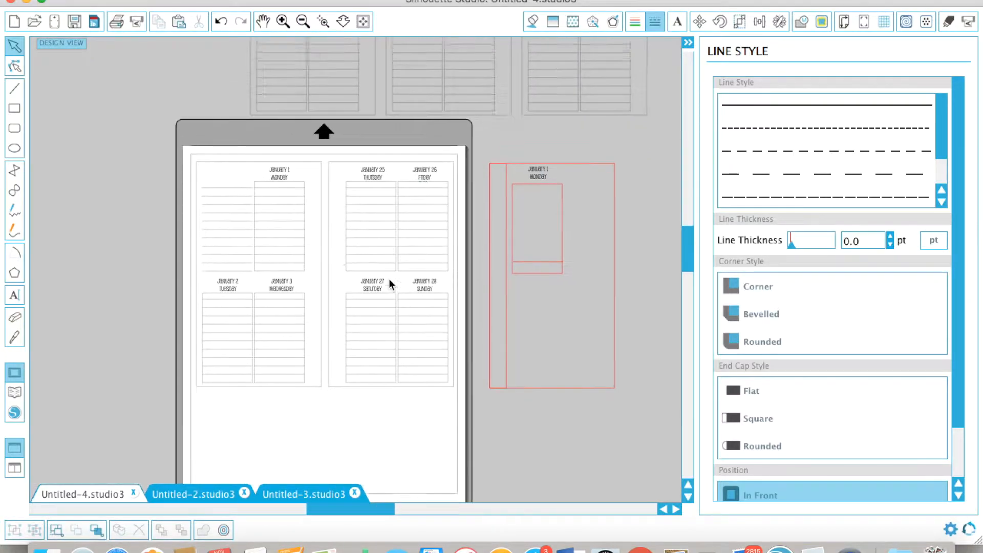
{"action": "scroll", "coordinate": [388, 278], "scroll_direction": "down", "scroll_amount": 4}
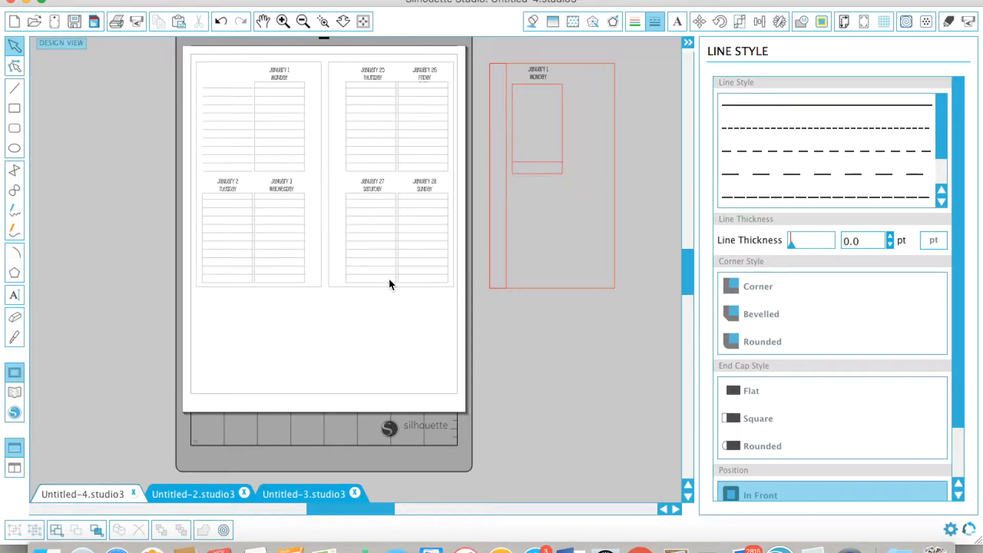
{"action": "scroll", "coordinate": [389, 279], "scroll_direction": "up", "scroll_amount": 3}
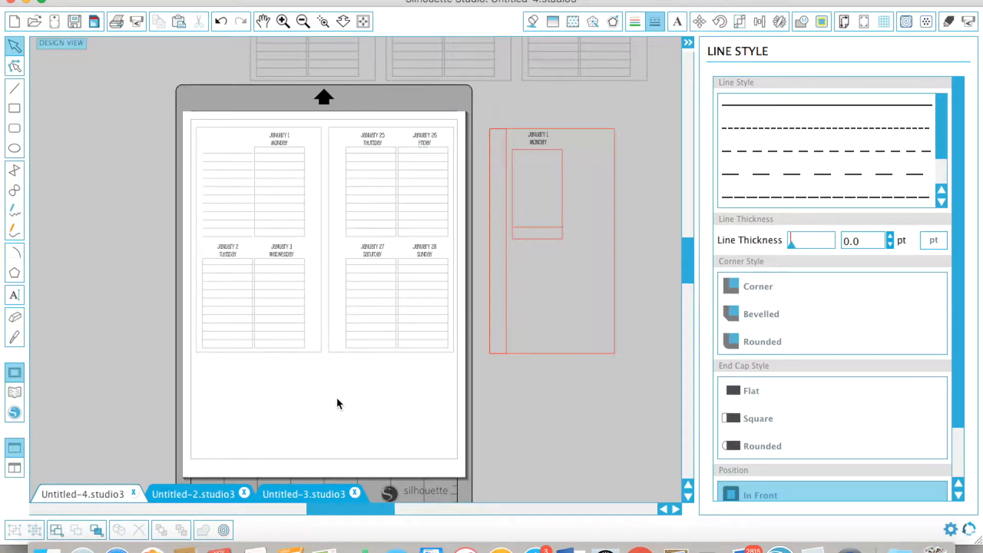
{"action": "scroll", "coordinate": [337, 398], "scroll_direction": "up", "scroll_amount": 4}
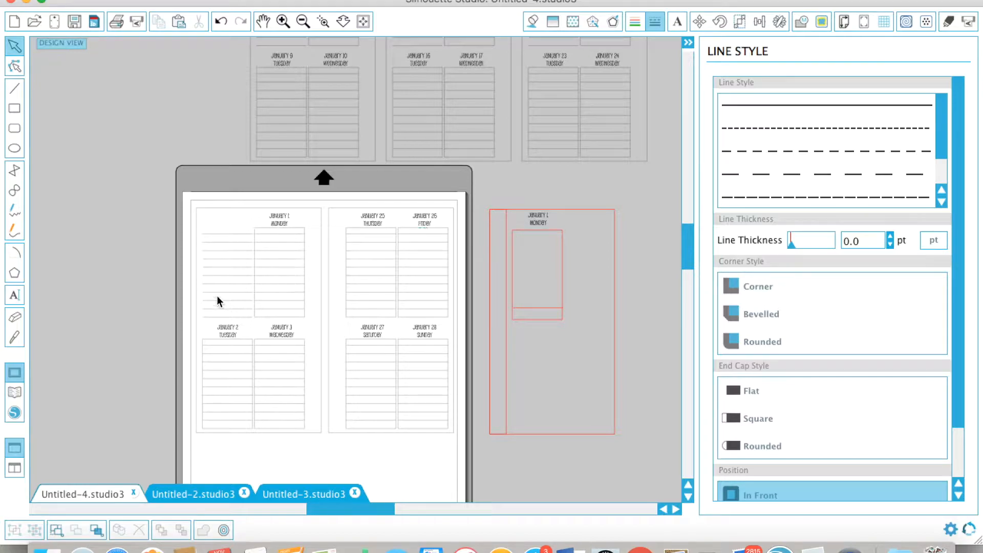
{"action": "scroll", "coordinate": [277, 362], "scroll_direction": "up", "scroll_amount": 7}
{"action": "scroll", "coordinate": [298, 192], "scroll_direction": "up", "scroll_amount": 10}
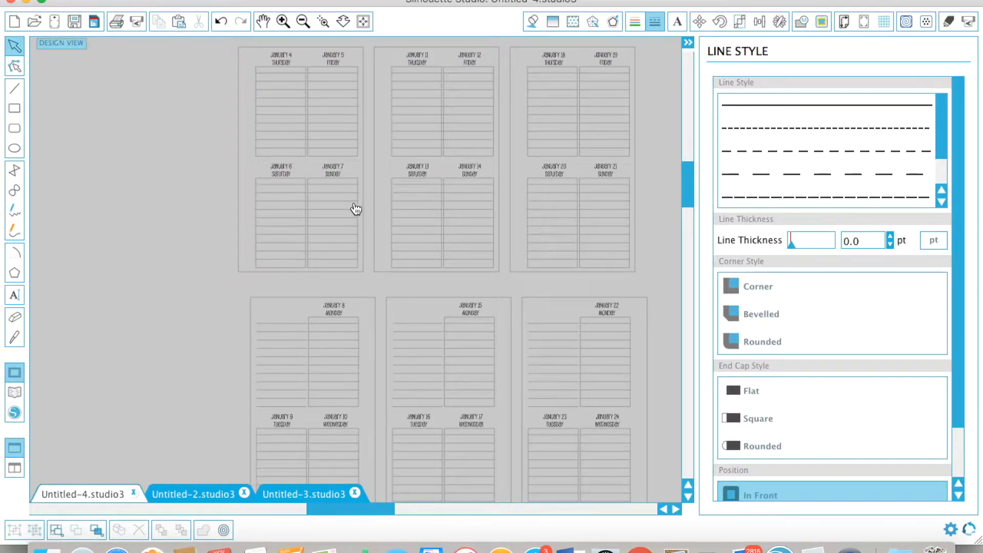
{"action": "scroll", "coordinate": [326, 124], "scroll_direction": "down", "scroll_amount": 6}
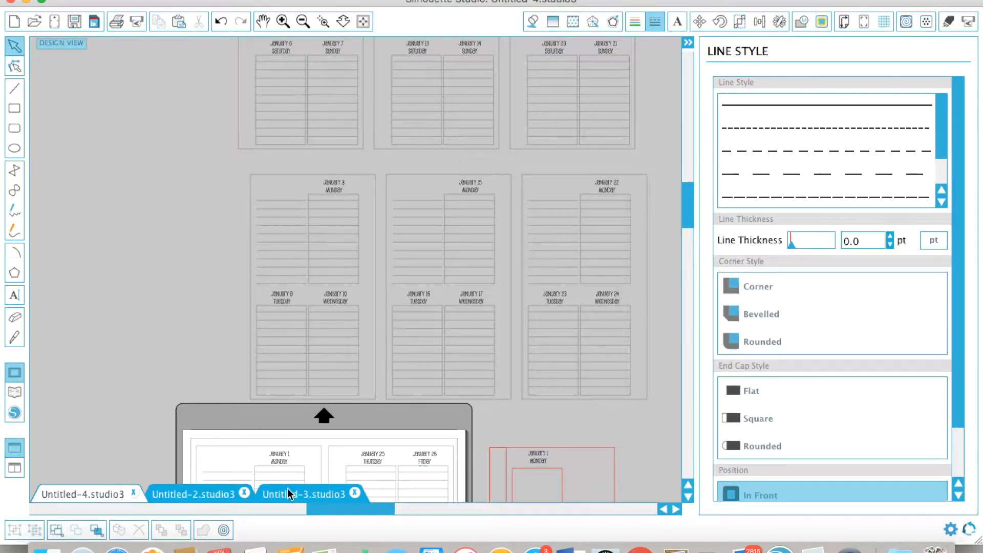
{"action": "scroll", "coordinate": [281, 205], "scroll_direction": "up", "scroll_amount": 5}
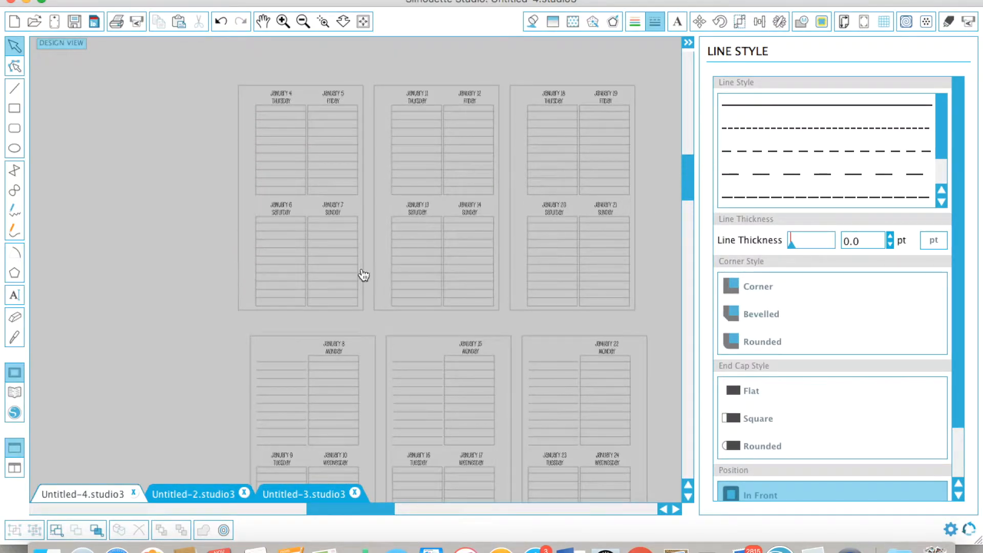
{"action": "scroll", "coordinate": [226, 242], "scroll_direction": "down", "scroll_amount": 6}
{"action": "scroll", "coordinate": [226, 242], "scroll_direction": "down", "scroll_amount": 10}
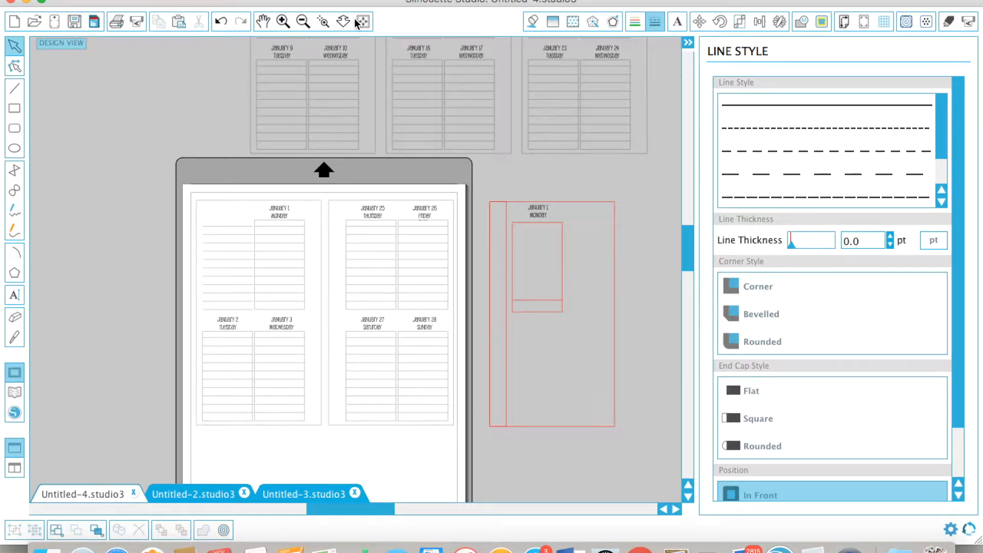
{"action": "scroll", "coordinate": [246, 236], "scroll_direction": "right", "scroll_amount": 2}
{"action": "scroll", "coordinate": [241, 237], "scroll_direction": "up", "scroll_amount": 1}
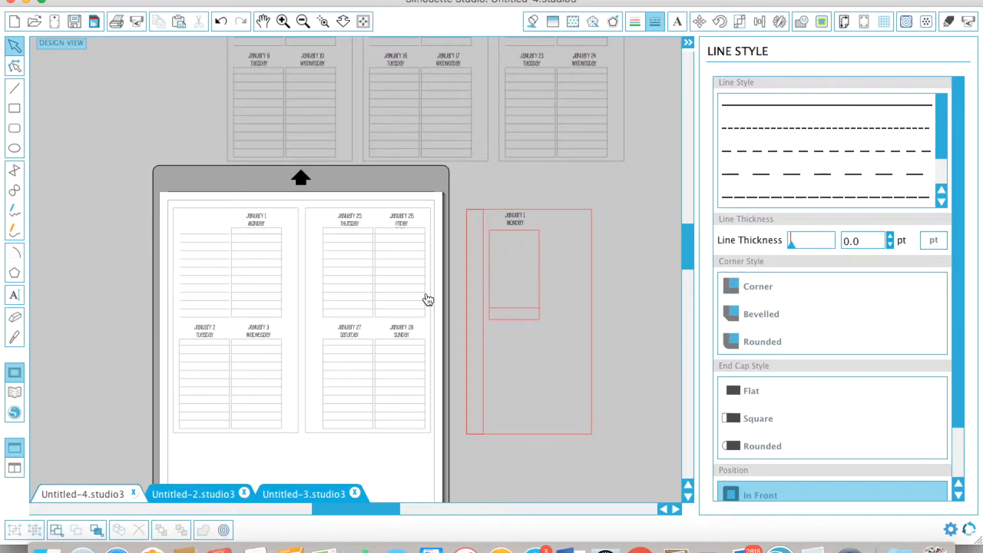
{"action": "scroll", "coordinate": [428, 299], "scroll_direction": "up", "scroll_amount": 10}
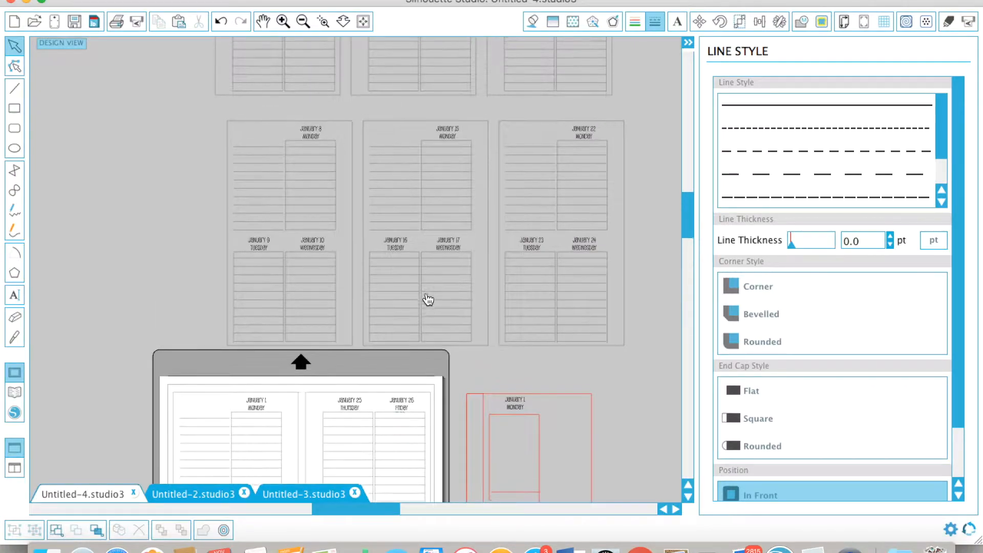
Switch to the Untitled-2 document and place the January 4–14 page pair below the January 15 and January 8 pages.
{"action": "left_click", "coordinate": [195, 492]}
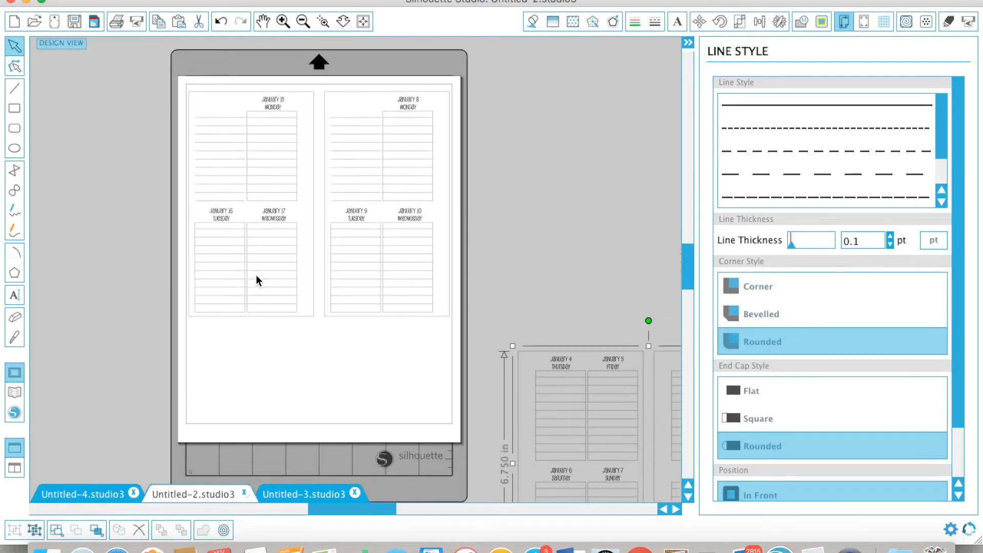
{"action": "left_click", "coordinate": [298, 337]}
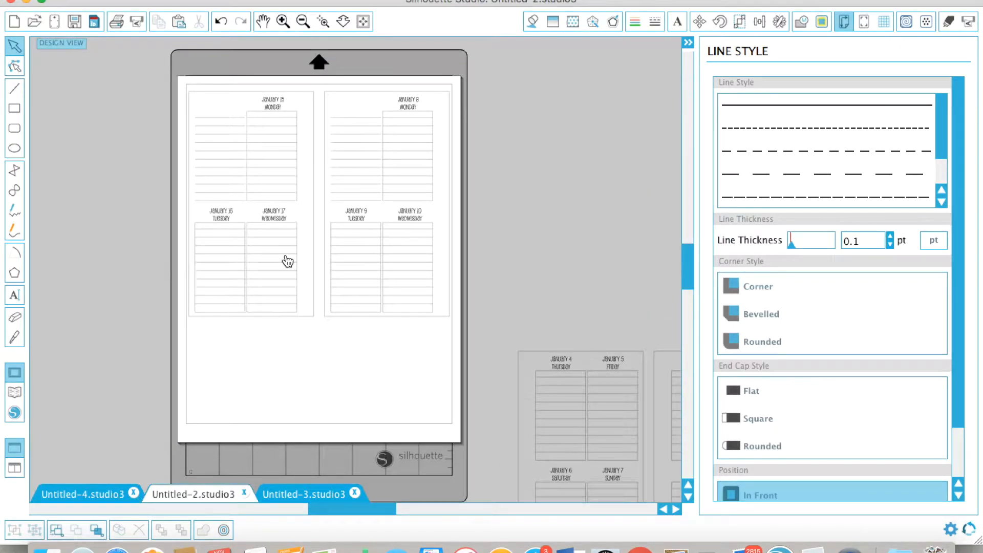
{"action": "left_click_drag", "start_coordinate": [554, 318], "coordinate": [341, 433]}
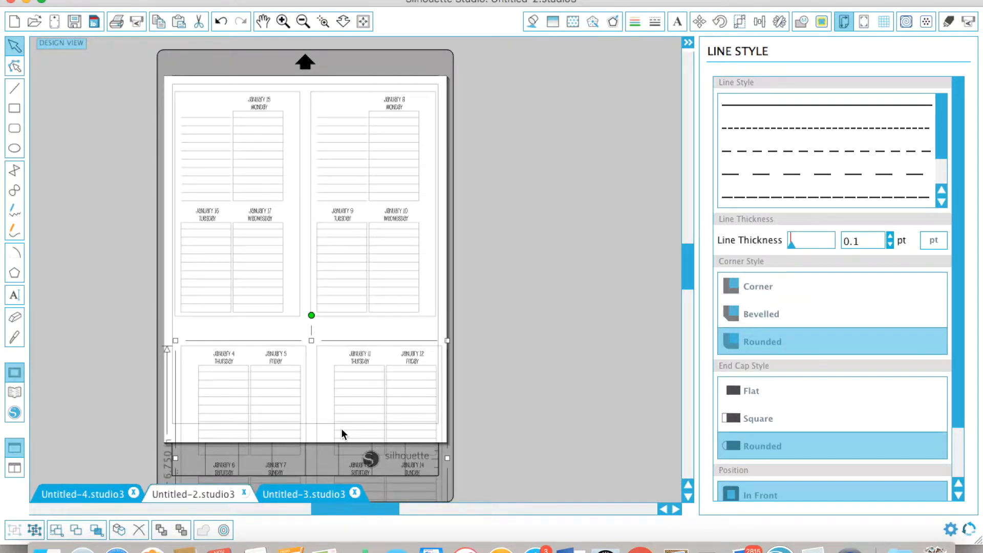
{"action": "left_click", "coordinate": [470, 415]}
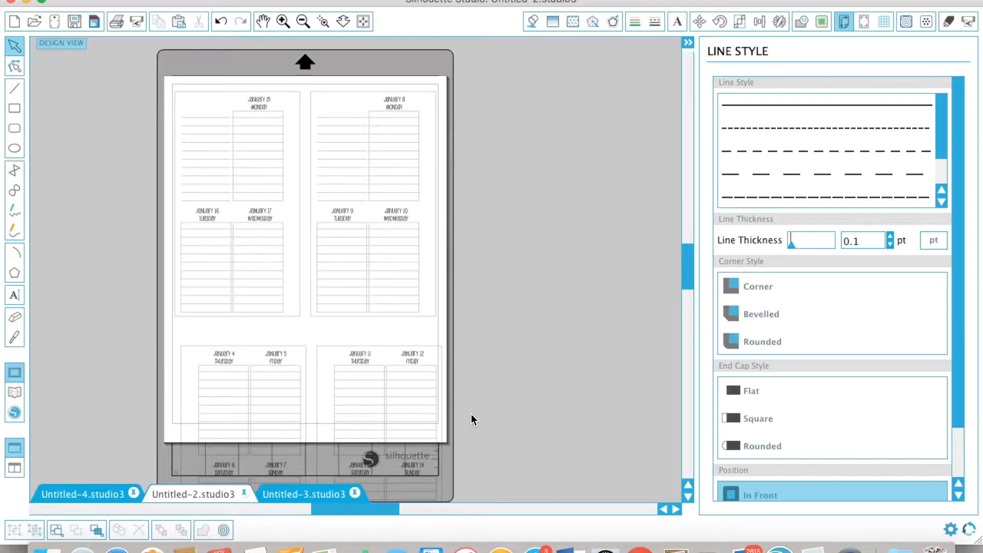
{"action": "scroll", "coordinate": [471, 417], "scroll_direction": "down", "scroll_amount": 2}
{"action": "mouse_move", "coordinate": [288, 356]}
{"action": "left_mouse_down"}
{"action": "mouse_move", "coordinate": [397, 307]}
{"action": "mouse_move", "coordinate": [399, 327]}
{"action": "mouse_move", "coordinate": [263, 386]}
{"action": "mouse_move", "coordinate": [288, 368]}
{"action": "left_mouse_up"}
{"action": "left_click", "coordinate": [287, 369]}
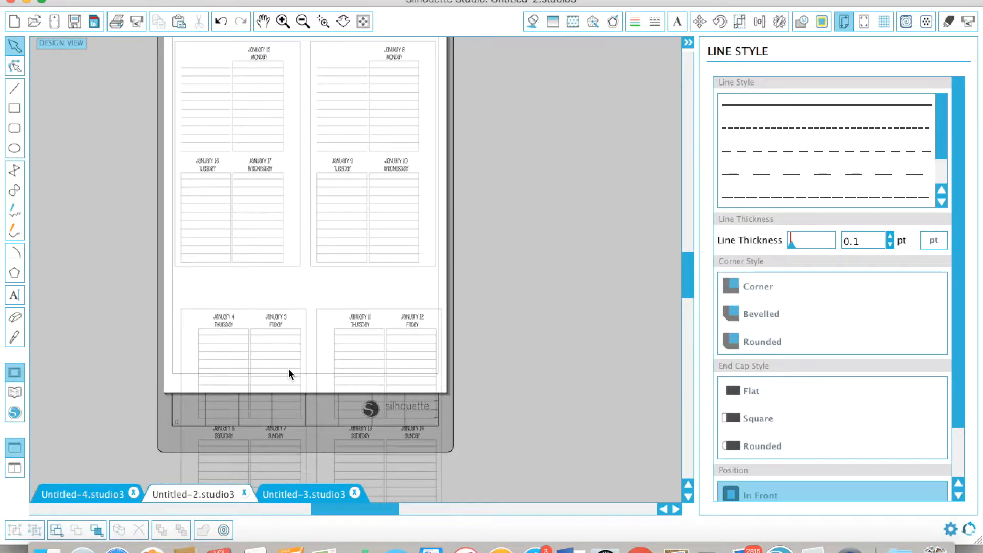
Move the January 4–14 page pair back off the sheet, to the right of the cutting mat.
{"action": "left_click_drag", "start_coordinate": [397, 373], "coordinate": [646, 232]}
{"action": "left_click", "coordinate": [515, 393]}
{"action": "left_click_drag", "start_coordinate": [515, 393], "coordinate": [513, 392]}
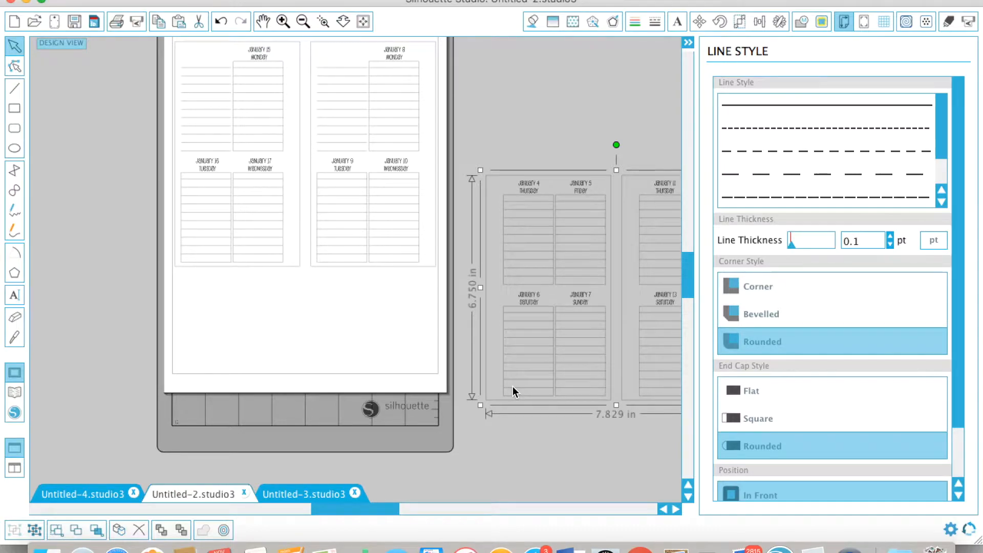
{"action": "left_click", "coordinate": [211, 355]}
{"action": "scroll", "coordinate": [211, 354], "scroll_direction": "up", "scroll_amount": 3}
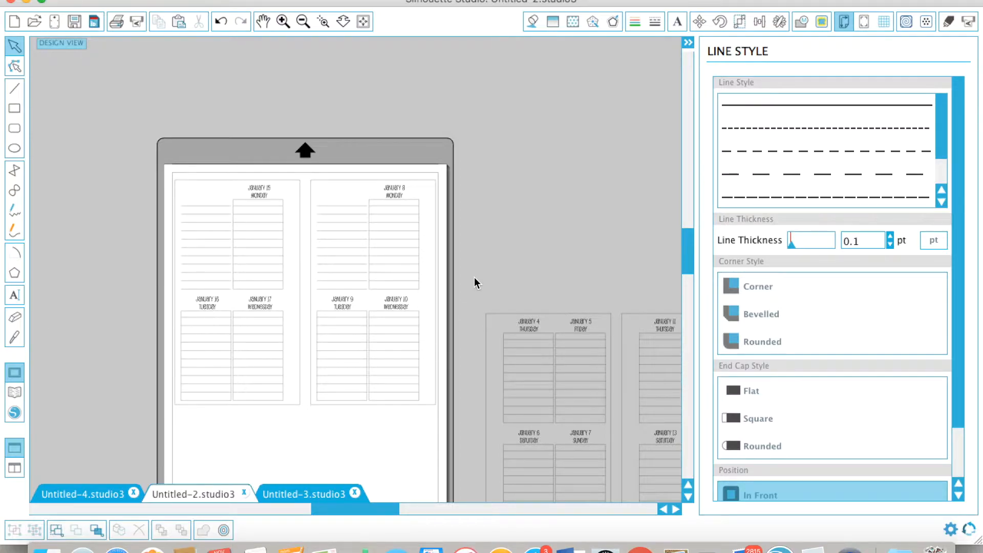
{"action": "scroll", "coordinate": [472, 274], "scroll_direction": "down", "scroll_amount": 2}
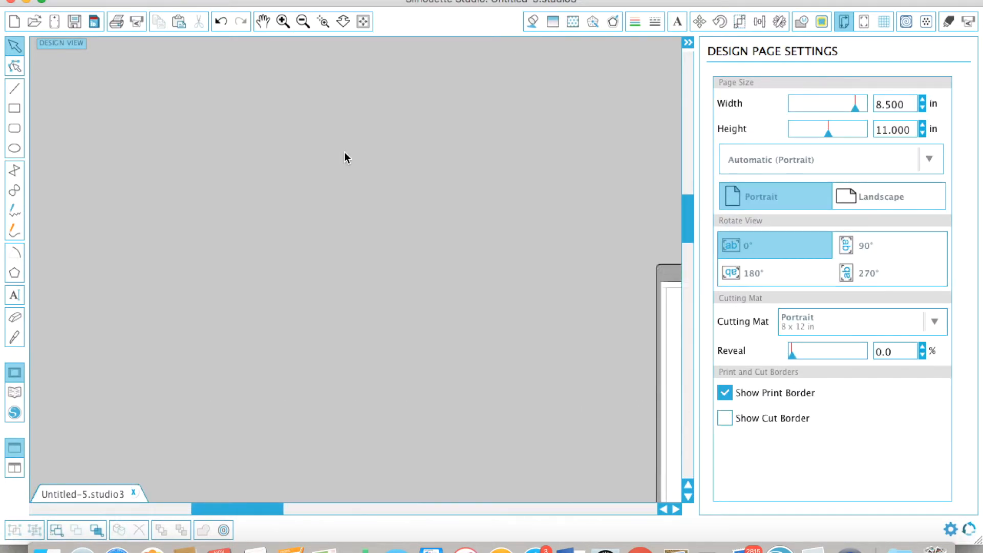
Inspect the January 18–24 pages in Untitled-5 and open the Personal Inserts – January 2018 file.
{"action": "left_click", "coordinate": [252, 271]}
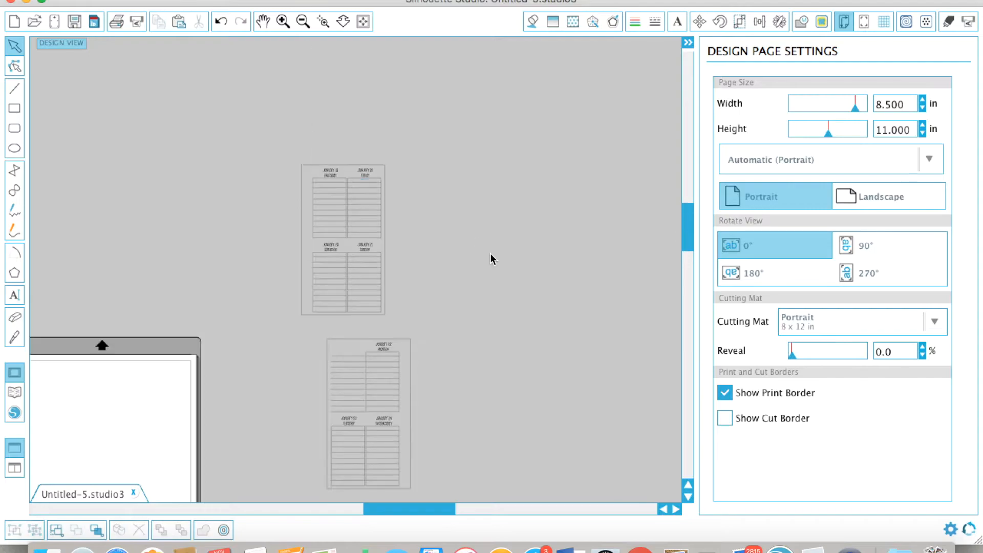
{"action": "left_click", "coordinate": [282, 21]}
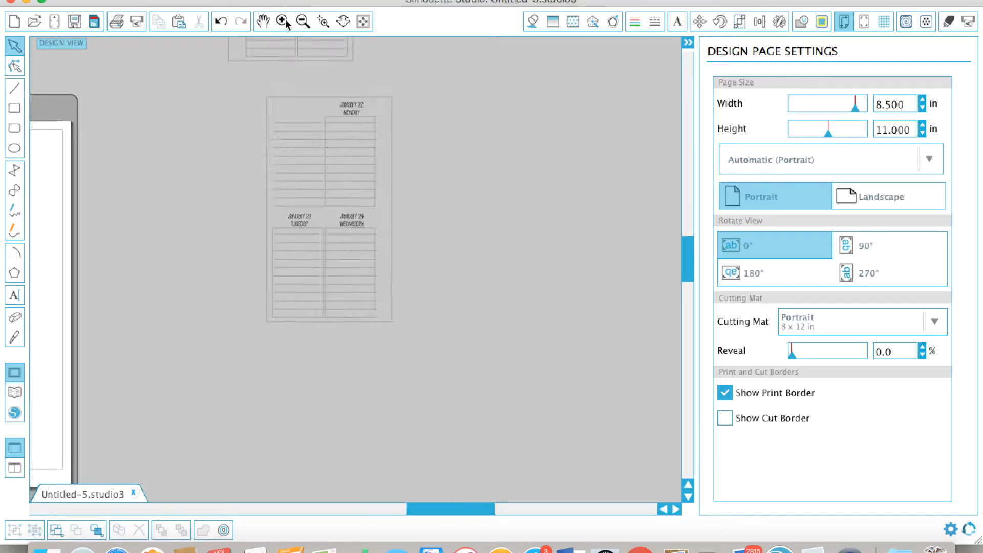
{"action": "left_click", "coordinate": [285, 20]}
{"action": "scroll", "coordinate": [435, 143], "scroll_direction": "up", "scroll_amount": 2}
{"action": "left_click", "coordinate": [189, 1]}
{"action": "left_click", "coordinate": [440, 232]}
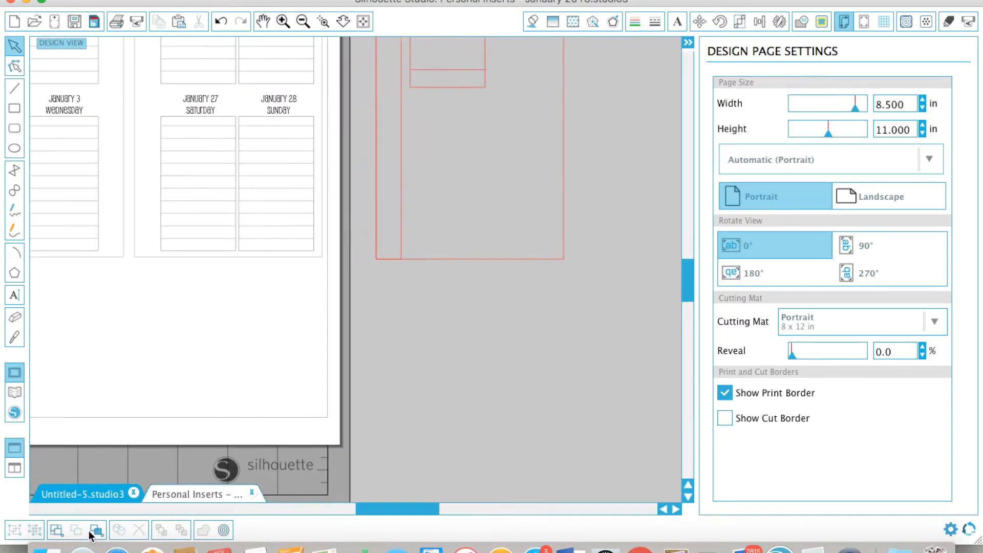
Return to Untitled-5 and change the January 22, 23 and 24 headings to January 29, 30 and 31.
{"action": "left_click", "coordinate": [92, 493]}
{"action": "scroll", "coordinate": [358, 205], "scroll_direction": "up", "scroll_amount": 2}
{"action": "double_click", "coordinate": [368, 111]}
{"action": "double_click", "coordinate": [288, 279]}
{"action": "double_click", "coordinate": [367, 281]}
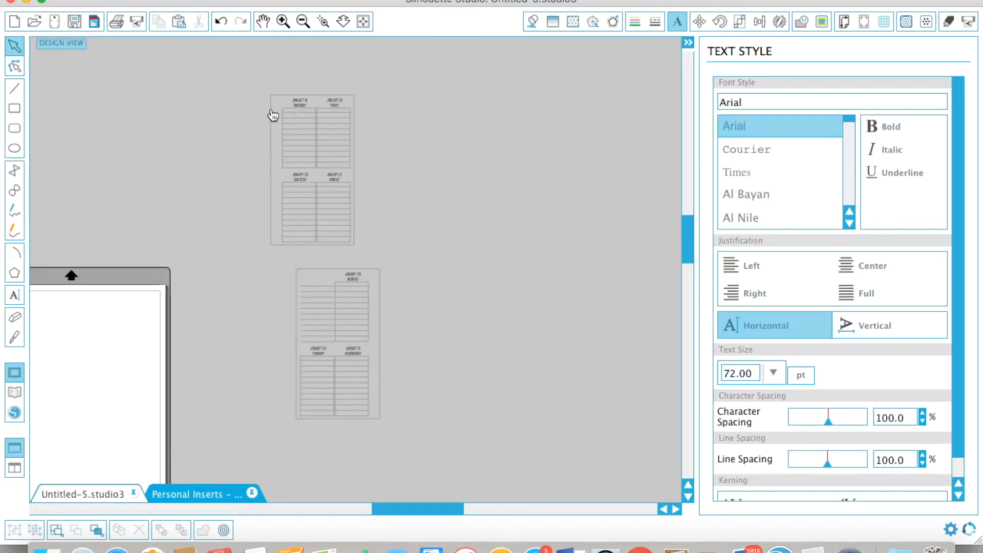
Rearrange the two pages, placing the January 18–21 page above and to the right of the January 29–31 page.
{"action": "left_click_drag", "start_coordinate": [339, 220], "coordinate": [476, 391]}
{"action": "left_click", "coordinate": [527, 371]}
{"action": "scroll", "coordinate": [528, 371], "scroll_direction": "down", "scroll_amount": 3}
{"action": "scroll", "coordinate": [527, 371], "scroll_direction": "right", "scroll_amount": 1}
{"action": "left_click", "coordinate": [283, 21]}
{"action": "left_click_drag", "start_coordinate": [282, 250], "coordinate": [284, 467]}
{"action": "left_click", "coordinate": [362, 348]}
Change the January 18 Thursday heading to February 1.
{"action": "scroll", "coordinate": [361, 154], "scroll_direction": "down", "scroll_amount": 3}
{"action": "scroll", "coordinate": [362, 154], "scroll_direction": "up", "scroll_amount": 5}
{"action": "left_click", "coordinate": [284, 22]}
{"action": "left_click", "coordinate": [284, 22]}
{"action": "double_click", "coordinate": [290, 88]}
{"action": "key", "text": "BackSpace"}
{"action": "key", "text": "BackSpace"}
{"action": "key", "text": "BackSpace"}
{"action": "key", "text": "BackSpace"}
{"action": "key", "text": "BackSpace"}
{"action": "key", "text": "BackSpace"}
{"action": "key", "text": "BackSpace"}
{"action": "key", "text": "BackSpace"}
{"action": "key", "text": "BackSpace"}
{"action": "key", "text": "BackSpace"}
{"action": "type", "text": "February 1"}
Change the Friday heading on the same page to February 2.
{"action": "double_click", "coordinate": [340, 85]}
{"action": "key", "text": "BackSpace"}
{"action": "key", "text": "BackSpace"}
{"action": "key", "text": "BackSpace"}
{"action": "key", "text": "BackSpace"}
{"action": "key", "text": "BackSpace"}
{"action": "key", "text": "BackSpace"}
{"action": "key", "text": "BackSpace"}
{"action": "key", "text": "BackSpace"}
{"action": "key", "text": "BackSpace"}
{"action": "key", "text": "BackSpace"}
{"action": "type", "text": "February 2"}
Change the Saturday heading to February 3 and the Sunday heading to February 4.
{"action": "double_click", "coordinate": [223, 336]}
{"action": "type", "text": "February 3"}
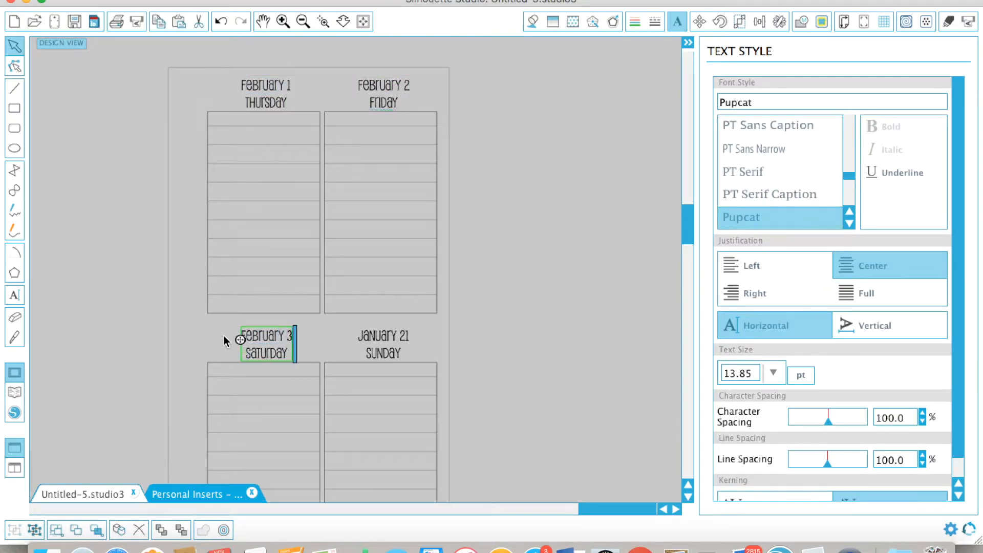
{"action": "double_click", "coordinate": [412, 342]}
{"action": "type", "text": "February 4"}
{"action": "left_click", "coordinate": [296, 45]}
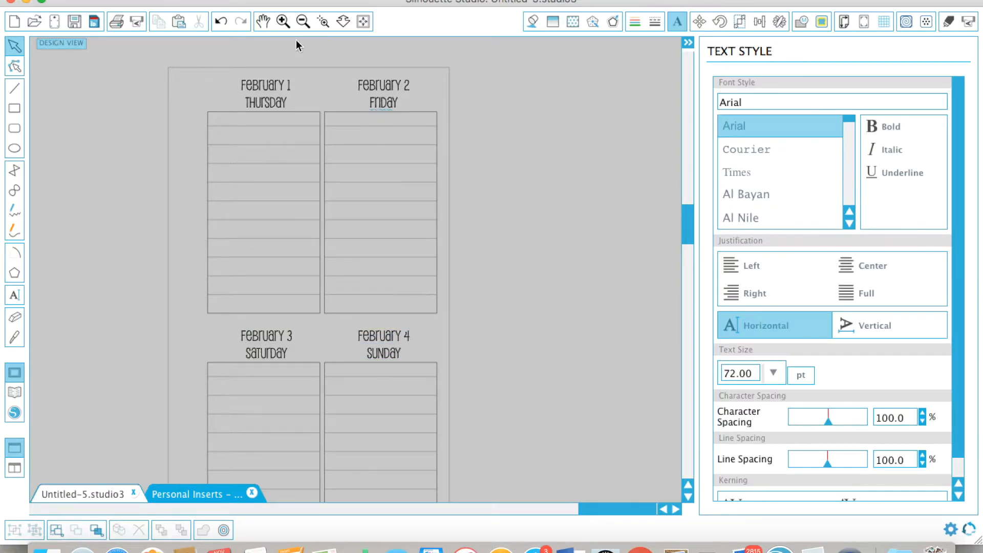
Copy the January 29–31 page and place the duplicate directly below the February 1–4 page.
{"action": "double_click", "coordinate": [303, 21]}
{"action": "scroll", "coordinate": [307, 255], "scroll_direction": "down", "scroll_amount": 5}
{"action": "left_click_drag", "start_coordinate": [100, 119], "coordinate": [269, 402]}
{"action": "key", "text": "super+c"}
{"action": "key", "text": "super+v"}
{"action": "left_click_drag", "start_coordinate": [273, 332], "coordinate": [362, 308]}
{"action": "left_click", "coordinate": [441, 267]}
Change the duplicated page's Monday heading to February 5.
{"action": "double_click", "coordinate": [283, 22]}
{"action": "double_click", "coordinate": [322, 217]}
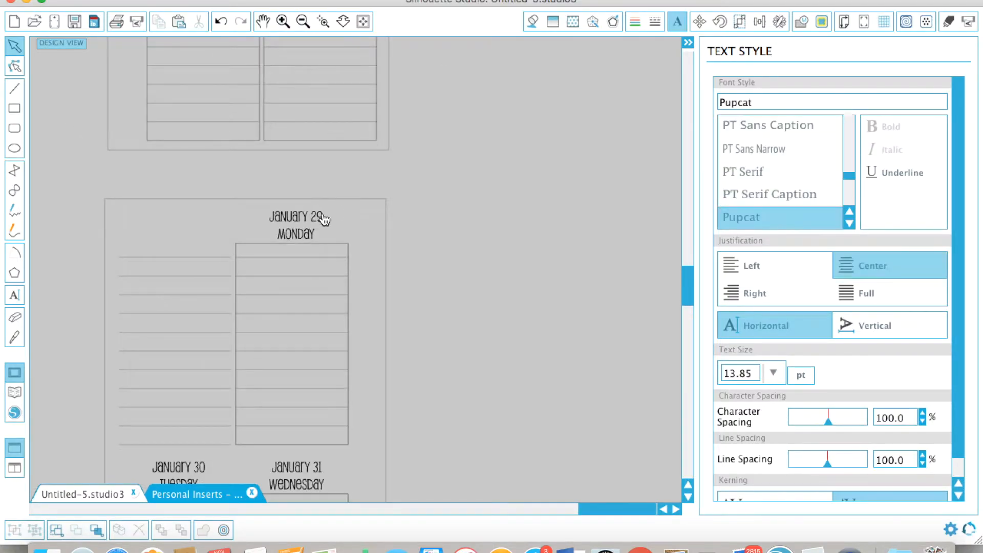
{"action": "left_click_drag", "start_coordinate": [323, 217], "coordinate": [263, 218]}
{"action": "type", "text": "February 5"}
Change the duplicated page's Tuesday heading to February 6 and its Wednesday heading to February 7.
{"action": "scroll", "coordinate": [307, 256], "scroll_direction": "down", "scroll_amount": 3}
{"action": "double_click", "coordinate": [195, 382]}
{"action": "left_click_drag", "start_coordinate": [204, 382], "coordinate": [105, 384]}
{"action": "type", "text": "February 6"}
{"action": "double_click", "coordinate": [322, 382]}
{"action": "left_click_drag", "start_coordinate": [322, 383], "coordinate": [256, 385]}
{"action": "type", "text": "February 7"}
{"action": "left_click", "coordinate": [408, 55]}
Select the whole February 1–4 page and duplicate it to the right with Replicate.
{"action": "left_click", "coordinate": [303, 21]}
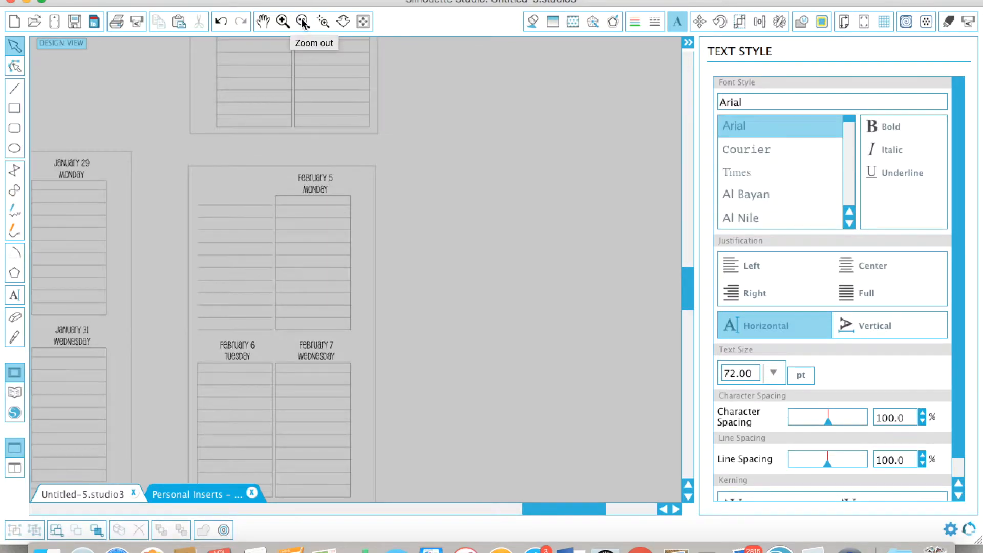
{"action": "scroll", "coordinate": [422, 219], "scroll_direction": "up", "scroll_amount": 8}
{"action": "left_click_drag", "start_coordinate": [158, 71], "coordinate": [409, 458]}
{"action": "left_click", "coordinate": [780, 22]}
{"action": "left_click", "coordinate": [774, 159]}
{"action": "left_click", "coordinate": [628, 183]}
Redate the duplicated Thursday–Sunday page's headings to February 8, 9, 10 and 11.
{"action": "scroll", "coordinate": [628, 182], "scroll_direction": "down", "scroll_amount": 5}
{"action": "scroll", "coordinate": [628, 183], "scroll_direction": "up", "scroll_amount": 5}
{"action": "double_click", "coordinate": [413, 133]}
{"action": "type", "text": "8"}
{"action": "double_click", "coordinate": [499, 132]}
{"action": "type", "text": "9"}
{"action": "double_click", "coordinate": [419, 299]}
{"action": "type", "text": "10"}
{"action": "double_click", "coordinate": [498, 302]}
{"action": "type", "text": "11"}
{"action": "left_click", "coordinate": [561, 327]}
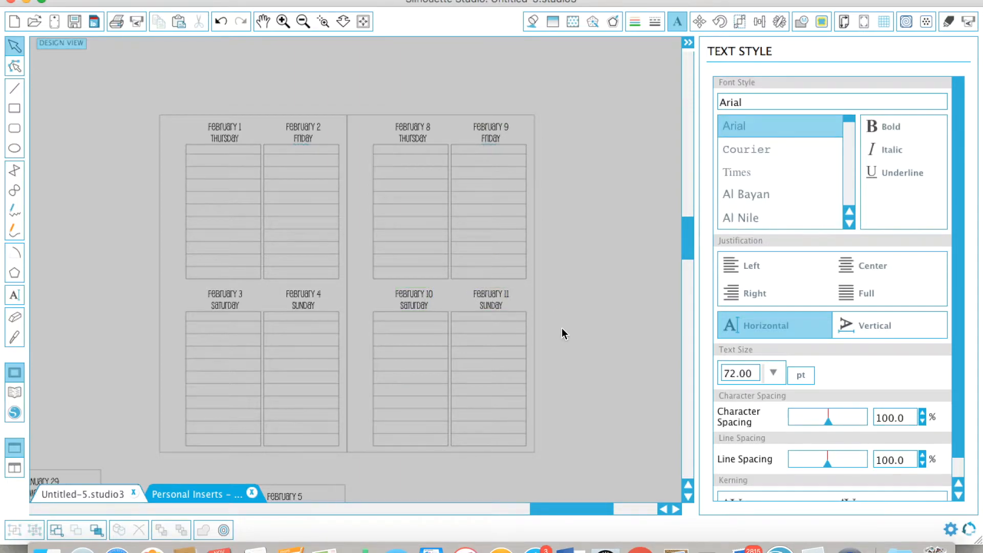
Select the whole February 5–7 page and duplicate it to the right.
{"action": "scroll", "coordinate": [561, 327], "scroll_direction": "down", "scroll_amount": 10}
{"action": "left_click_drag", "start_coordinate": [368, 97], "coordinate": [148, 481]}
{"action": "left_click", "coordinate": [779, 22]}
{"action": "left_click", "coordinate": [767, 158]}
Redate the duplicated Monday–Wednesday page's headings to February 12, 13 and 14.
{"action": "double_click", "coordinate": [486, 128]}
{"action": "type", "text": "12"}
{"action": "scroll", "coordinate": [439, 313], "scroll_direction": "up", "scroll_amount": 2}
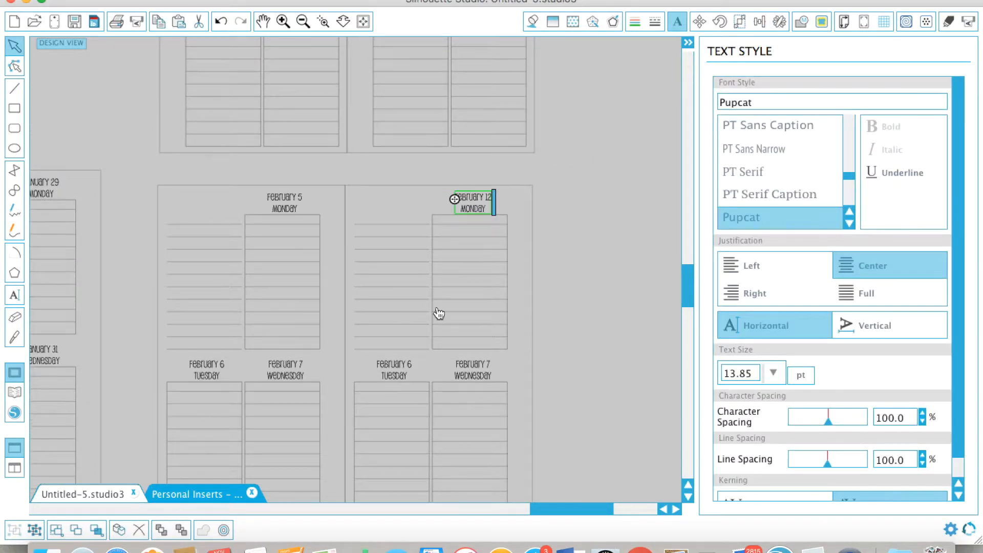
{"action": "double_click", "coordinate": [409, 364]}
{"action": "type", "text": "13"}
{"action": "double_click", "coordinate": [489, 365]}
{"action": "type", "text": "14"}
{"action": "left_click", "coordinate": [558, 361]}
Select the whole February 8–11 page and duplicate it to the right.
{"action": "scroll", "coordinate": [558, 361], "scroll_direction": "up", "scroll_amount": 2}
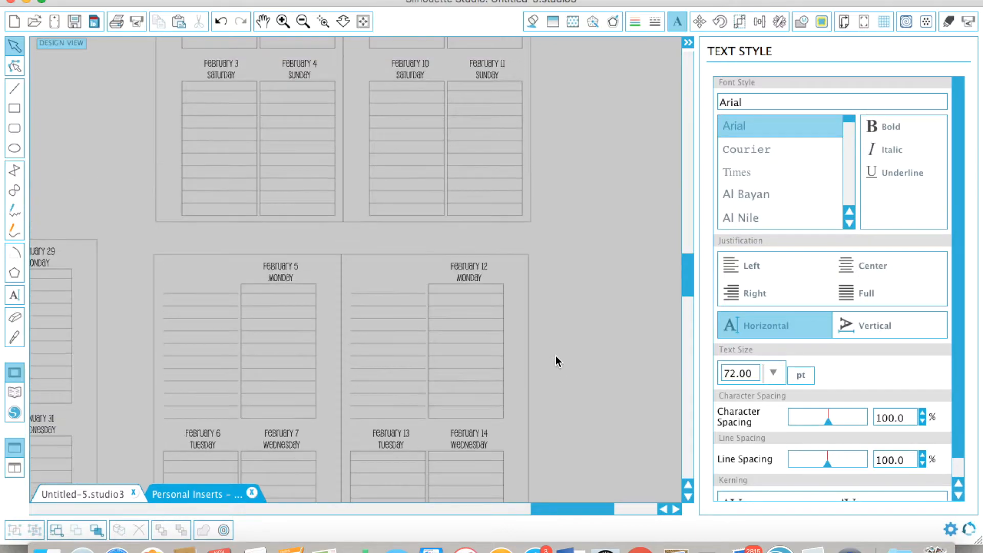
{"action": "scroll", "coordinate": [482, 468], "scroll_direction": "up", "scroll_amount": 3}
{"action": "left_click_drag", "start_coordinate": [579, 97], "coordinate": [358, 424]}
{"action": "left_click", "coordinate": [779, 22]}
{"action": "left_click", "coordinate": [767, 158]}
Redate the third Thursday–Sunday page's headings to February 15, 16, 17 and 18.
{"action": "scroll", "coordinate": [585, 481], "scroll_direction": "down", "scroll_amount": 2}
{"action": "scroll", "coordinate": [585, 481], "scroll_direction": "right", "scroll_amount": 1}
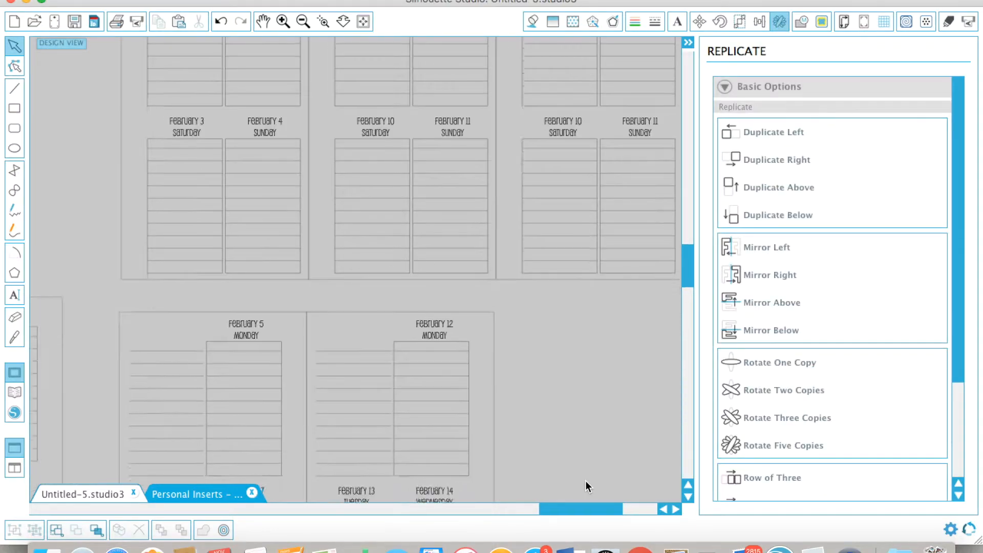
{"action": "scroll", "coordinate": [585, 486], "scroll_direction": "up", "scroll_amount": 4}
{"action": "double_click", "coordinate": [559, 169]}
{"action": "type", "text": "15"}
{"action": "double_click", "coordinate": [637, 169]}
{"action": "type", "text": "16"}
{"action": "double_click", "coordinate": [558, 336]}
{"action": "double_click", "coordinate": [636, 336]}
{"action": "type", "text": "18"}
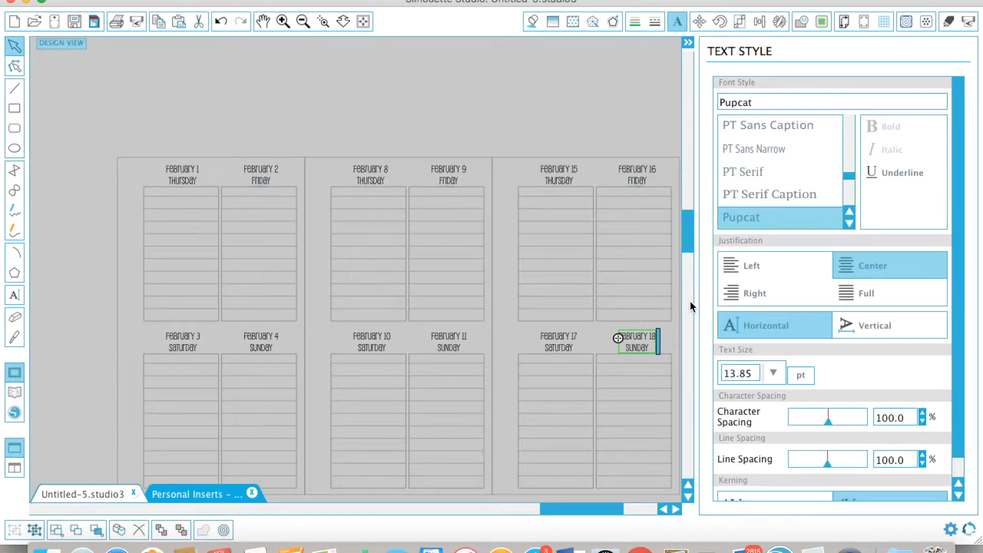
{"action": "scroll", "coordinate": [646, 326], "scroll_direction": "down", "scroll_amount": 3}
{"action": "left_click", "coordinate": [646, 326]}
Select the whole February 12–14 page and duplicate it to the right.
{"action": "scroll", "coordinate": [514, 314], "scroll_direction": "down", "scroll_amount": 5}
{"action": "left_click_drag", "start_coordinate": [499, 92], "coordinate": [317, 419]}
{"action": "left_click", "coordinate": [779, 21]}
{"action": "left_click", "coordinate": [768, 159]}
{"action": "scroll", "coordinate": [634, 194], "scroll_direction": "right", "scroll_amount": 2}
{"action": "left_click", "coordinate": [633, 194]}
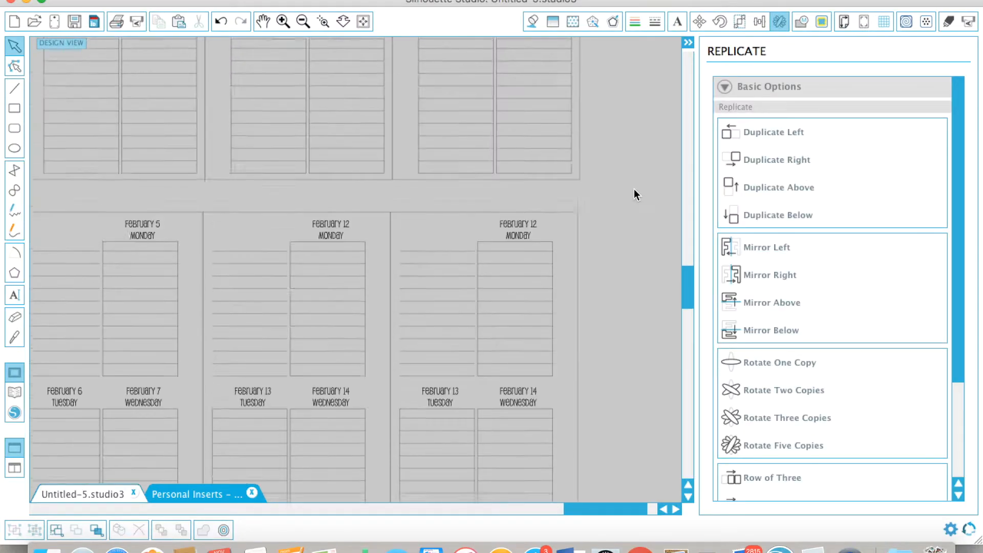
Redate the third Monday–Wednesday page's headings to February 19, 20 and 21.
{"action": "scroll", "coordinate": [570, 350], "scroll_direction": "up", "scroll_amount": 3}
{"action": "double_click", "coordinate": [533, 319]}
{"action": "type", "text": "19"}
{"action": "scroll", "coordinate": [570, 350], "scroll_direction": "down", "scroll_amount": 3}
{"action": "double_click", "coordinate": [455, 367]}
{"action": "type", "text": "20"}
{"action": "double_click", "coordinate": [532, 367]}
{"action": "type", "text": "21"}
{"action": "left_click", "coordinate": [590, 379]}
Select the whole February 15–18 page and duplicate it to the right.
{"action": "scroll", "coordinate": [589, 379], "scroll_direction": "down", "scroll_amount": 4}
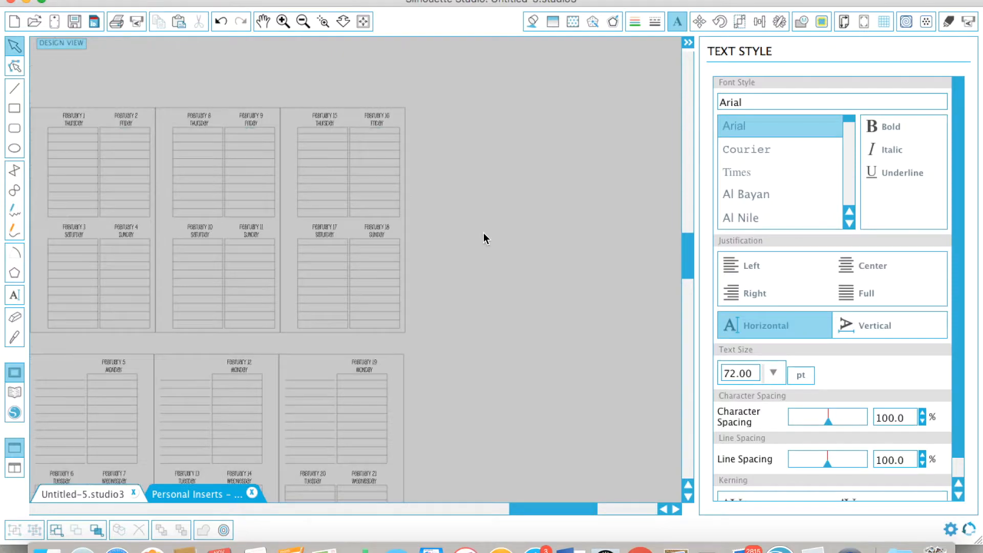
{"action": "scroll", "coordinate": [483, 238], "scroll_direction": "down", "scroll_amount": 1}
{"action": "left_click", "coordinate": [300, 313]}
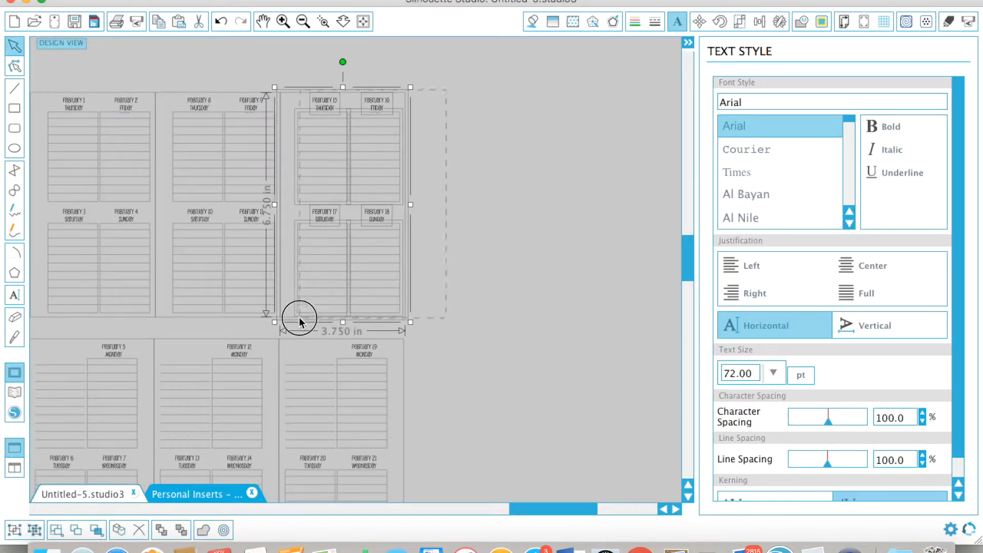
{"action": "left_click", "coordinate": [779, 21]}
{"action": "left_click", "coordinate": [776, 160]}
Redate the fourth Thursday–Sunday page's headings to February 22, 23, 24 and 25.
{"action": "double_click", "coordinate": [463, 112]}
{"action": "type", "text": "22"}
{"action": "left_click", "coordinate": [538, 172]}
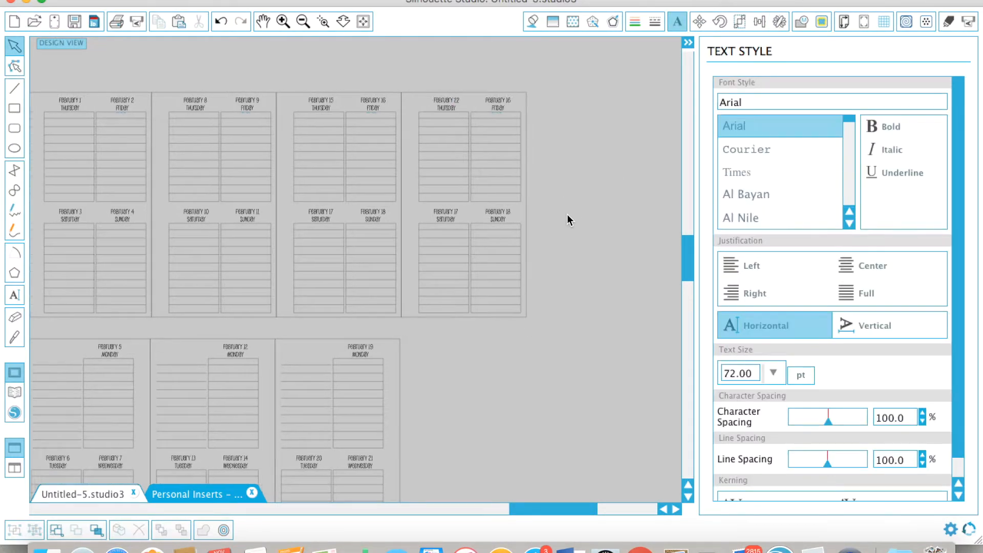
{"action": "scroll", "coordinate": [567, 214], "scroll_direction": "right", "scroll_amount": 2}
{"action": "scroll", "coordinate": [457, 138], "scroll_direction": "up", "scroll_amount": 2}
{"action": "double_click", "coordinate": [450, 125]}
{"action": "key", "text": "BackSpace"}
{"action": "key", "text": "BackSpace"}
{"action": "type", "text": "23"}
{"action": "double_click", "coordinate": [370, 290]}
{"action": "key", "text": "BackSpace"}
{"action": "key", "text": "BackSpace"}
{"action": "type", "text": "24"}
{"action": "double_click", "coordinate": [448, 291]}
{"action": "key", "text": "BackSpace"}
{"action": "key", "text": "BackSpace"}
{"action": "type", "text": "25"}
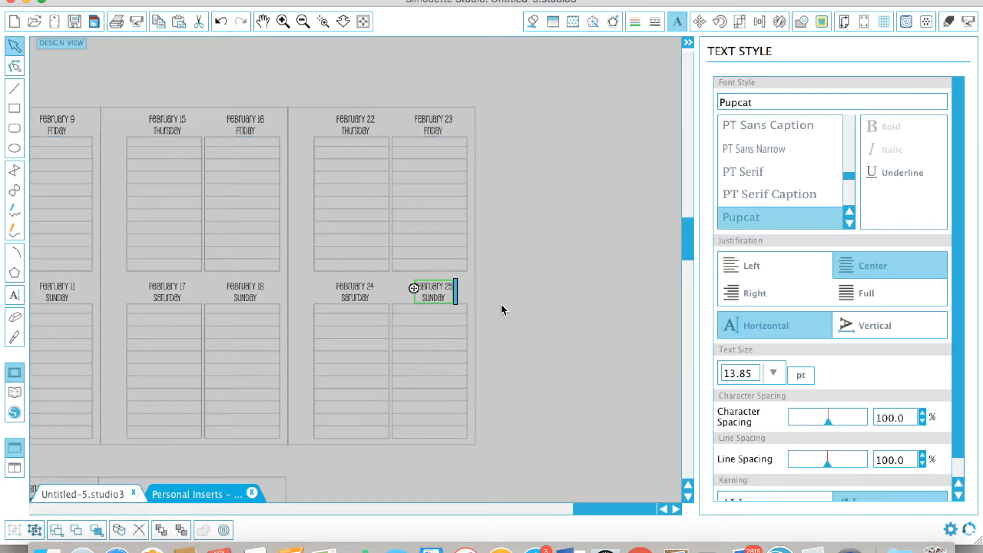
{"action": "left_click", "coordinate": [501, 309]}
Select each February page in turn and group its frame, day boxes and headings into one object.
{"action": "scroll", "coordinate": [532, 81], "scroll_direction": "down", "scroll_amount": 3}
{"action": "left_click", "coordinate": [399, 245]}
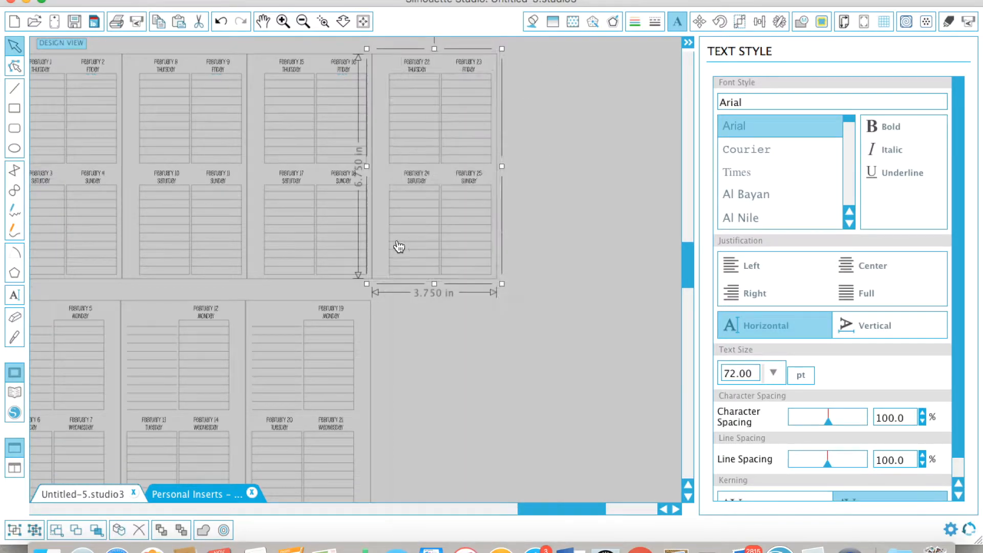
{"action": "right_click", "coordinate": [413, 344]}
{"action": "left_click", "coordinate": [401, 311]}
{"action": "left_click_drag", "start_coordinate": [401, 312], "coordinate": [210, 451]}
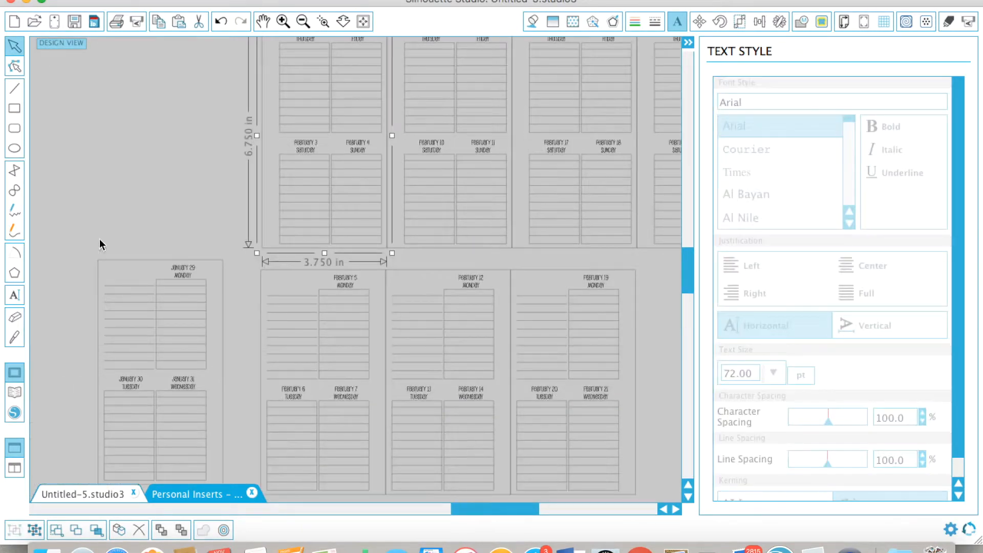
{"action": "right_click", "coordinate": [380, 299]}
{"action": "right_click", "coordinate": [467, 161]}
{"action": "left_click", "coordinate": [630, 378]}
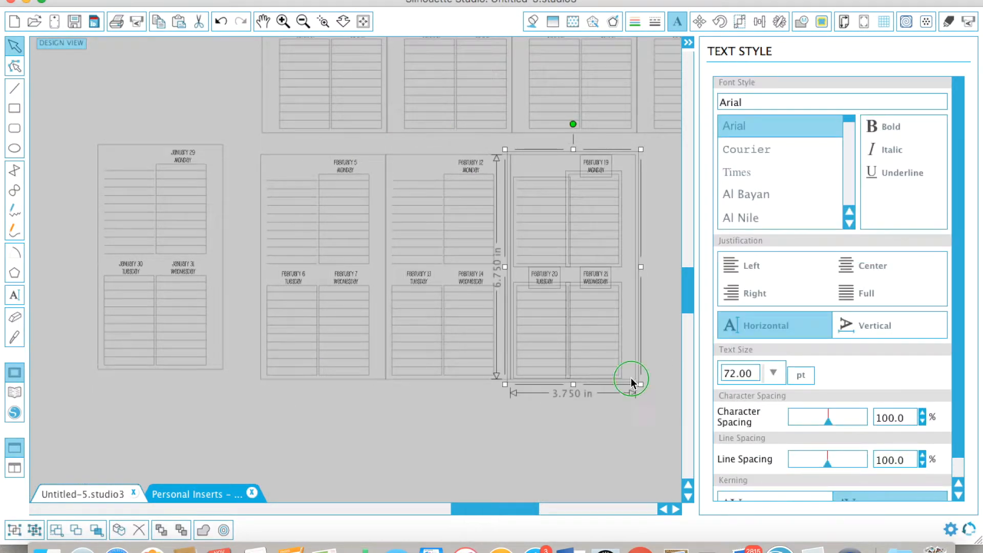
Close the Personal Inserts document, leaving Untitled-5 open.
{"action": "scroll", "coordinate": [565, 410], "scroll_direction": "right", "scroll_amount": 4}
{"action": "left_click", "coordinate": [251, 491]}
{"action": "left_click", "coordinate": [629, 91]}
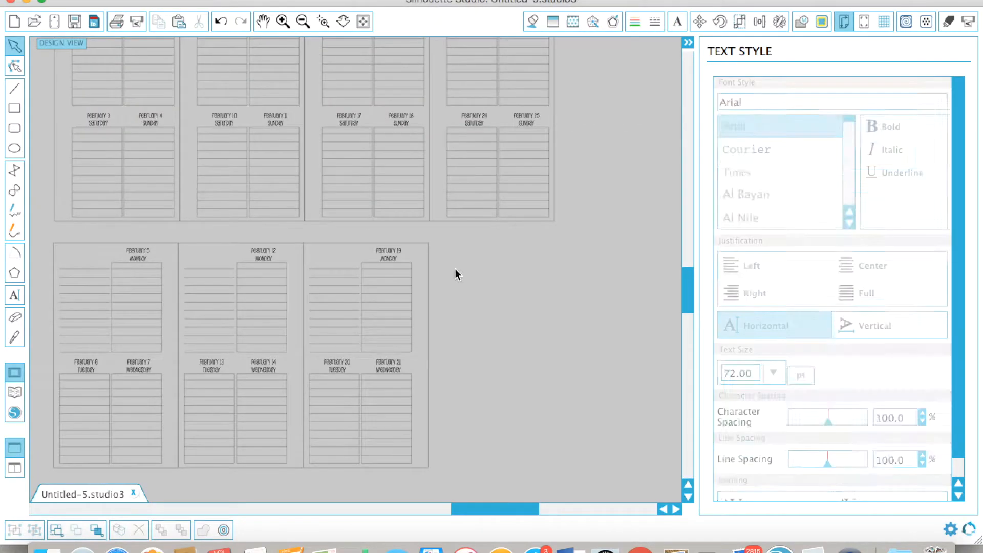
Move the January 29–31 insert from the work area onto the left half of the printable page.
{"action": "left_click", "coordinate": [304, 23]}
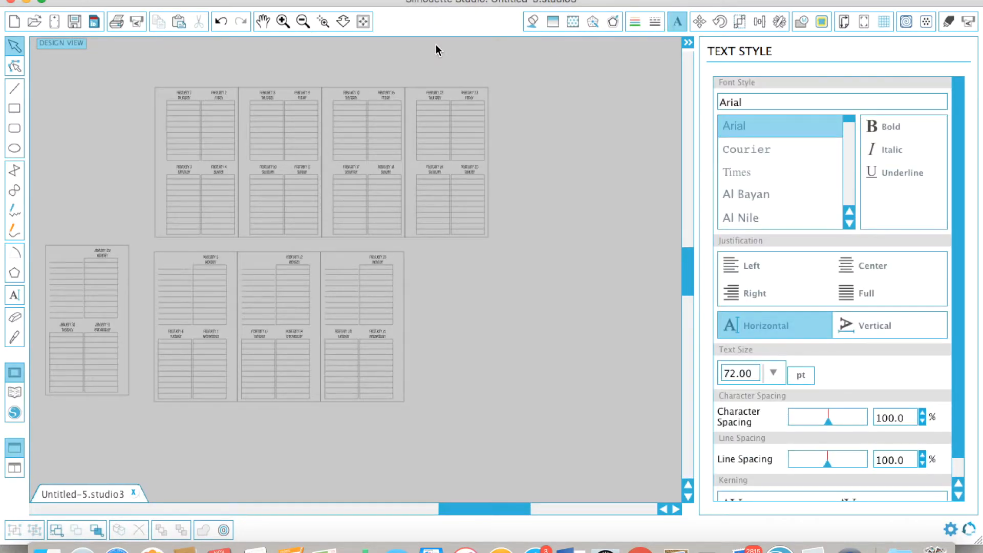
{"action": "scroll", "coordinate": [529, 247], "scroll_direction": "left", "scroll_amount": 3}
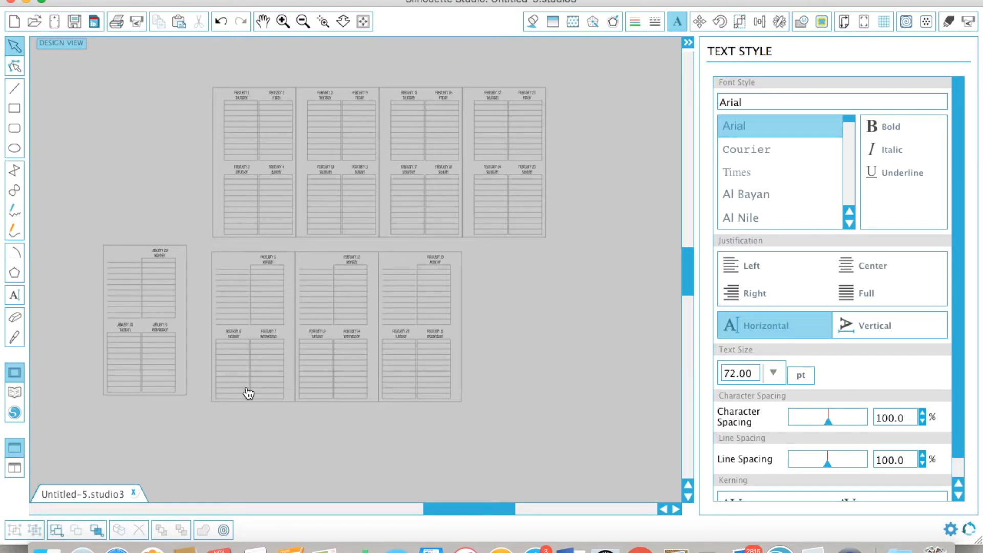
{"action": "scroll", "coordinate": [248, 393], "scroll_direction": "left", "scroll_amount": 12}
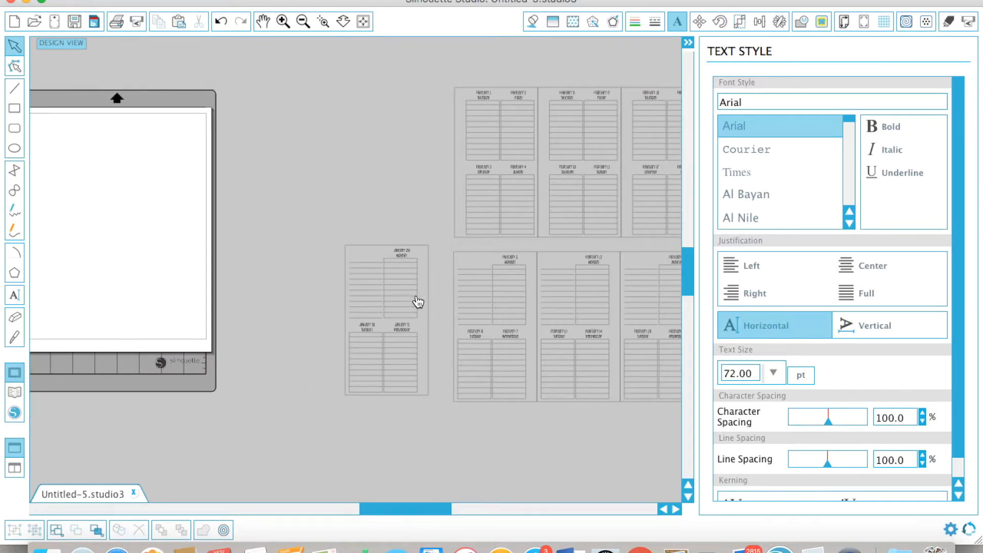
{"action": "scroll", "coordinate": [414, 302], "scroll_direction": "right", "scroll_amount": 4}
{"action": "left_click", "coordinate": [302, 21]}
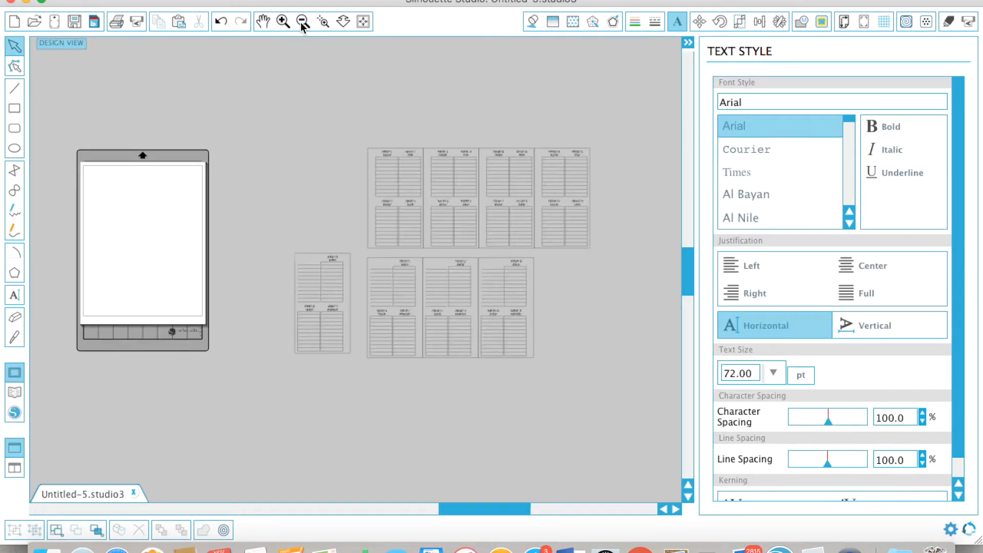
{"action": "left_click", "coordinate": [322, 302]}
{"action": "left_click_drag", "start_coordinate": [323, 301], "coordinate": [113, 234]}
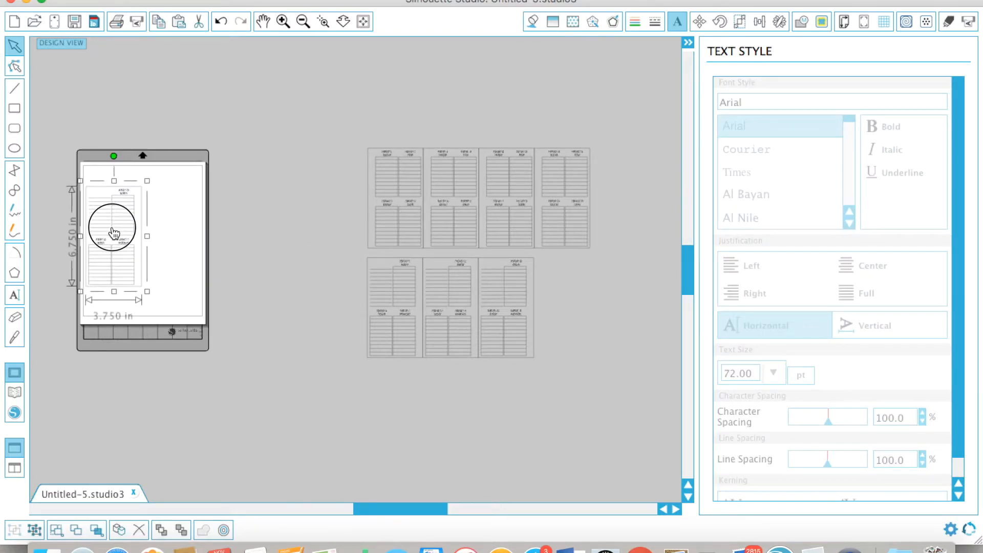
{"action": "left_click", "coordinate": [259, 222]}
Move the February 22–25 insert onto the page beside the January 29–31 insert and adjust both so they fit side by side.
{"action": "left_click", "coordinate": [584, 159]}
{"action": "left_click_drag", "start_coordinate": [584, 215], "coordinate": [127, 228]}
{"action": "left_click", "coordinate": [137, 225]}
{"action": "left_click", "coordinate": [182, 231]}
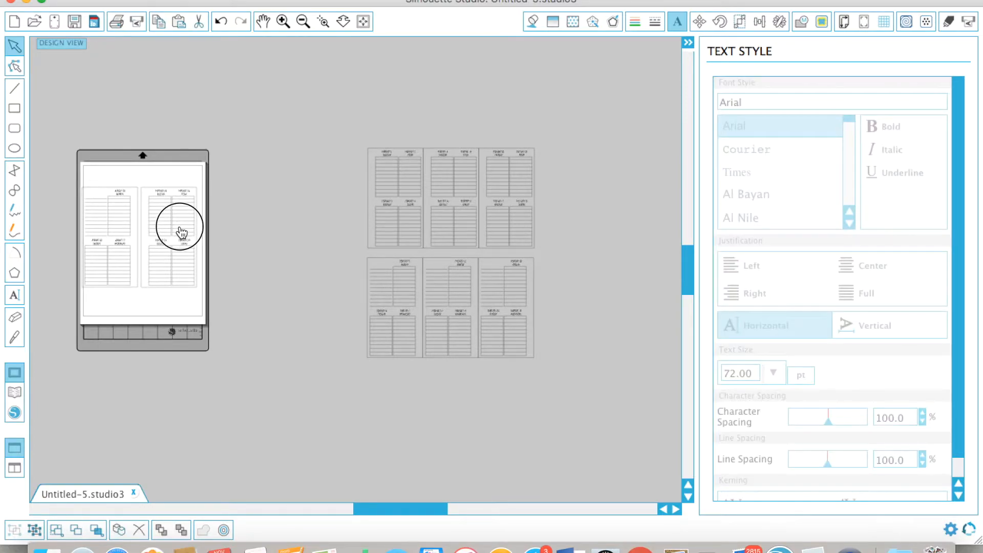
{"action": "left_click", "coordinate": [258, 239]}
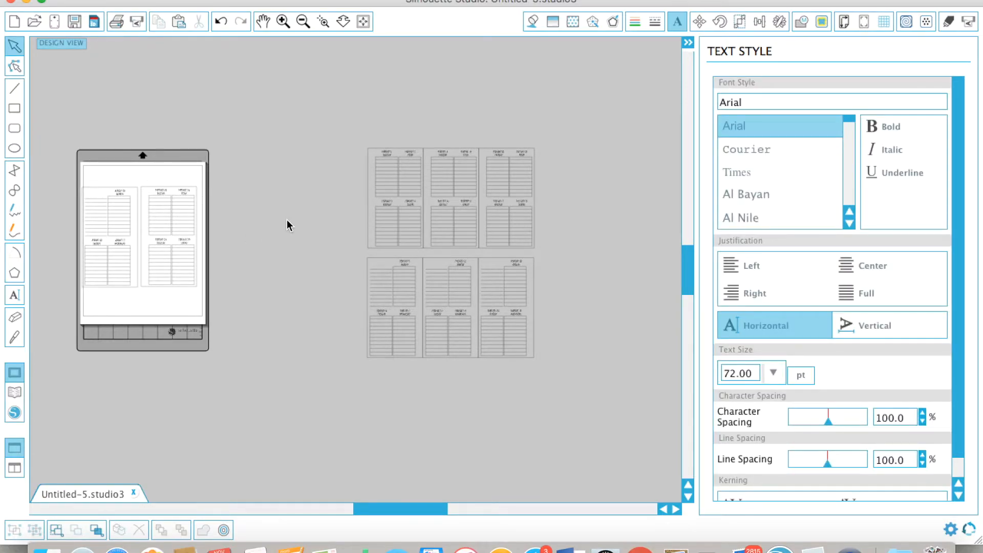
Create a new document, then select and copy the first two columns of February inserts in Untitled-5.
{"action": "key", "text": "super+n"}
{"action": "left_click", "coordinate": [90, 494]}
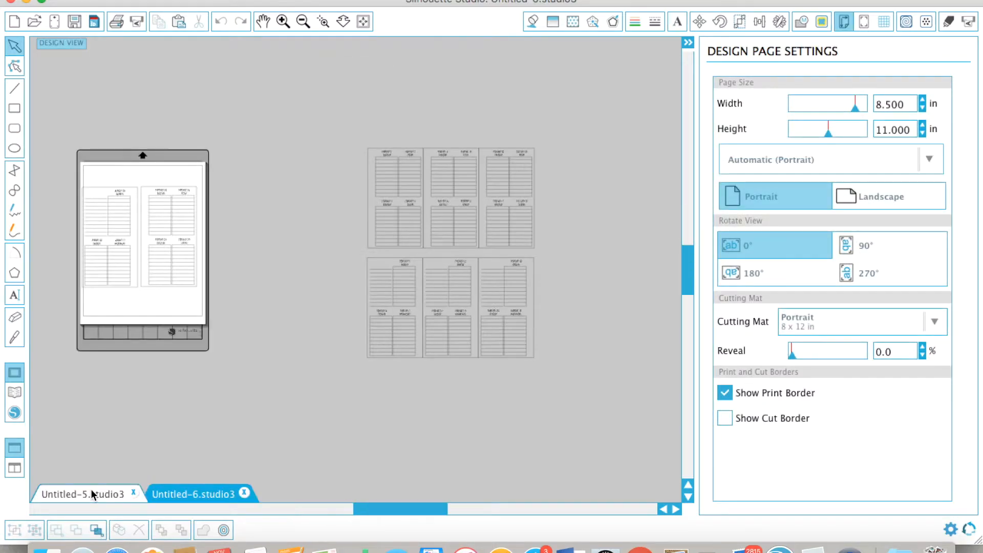
{"action": "left_click", "coordinate": [327, 125]}
{"action": "left_click_drag", "start_coordinate": [327, 125], "coordinate": [461, 374]}
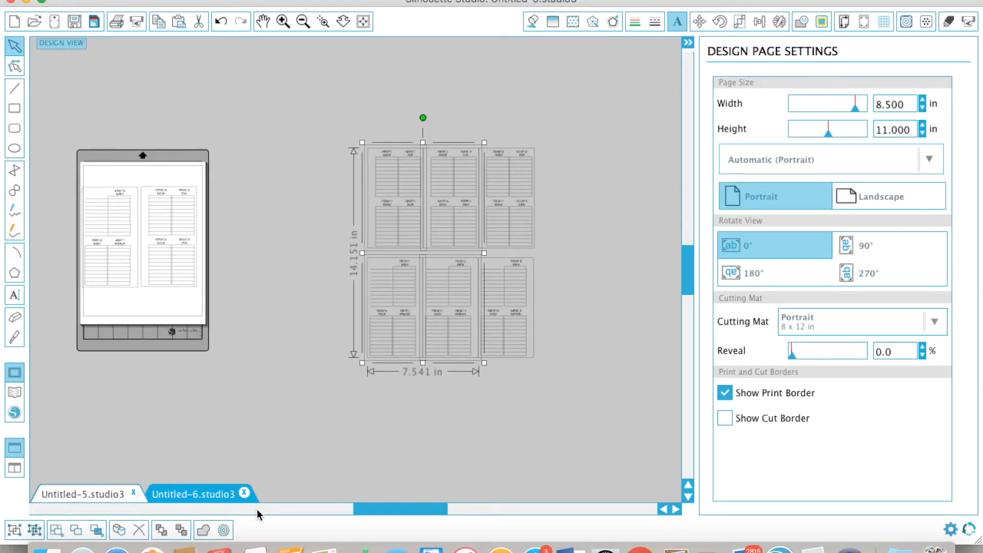
Create another new document, paste the four copied inserts into Untitled-6 and place the upper pair on the page.
{"action": "left_click", "coordinate": [207, 495]}
{"action": "key", "text": "super+n"}
{"action": "left_click", "coordinate": [207, 496]}
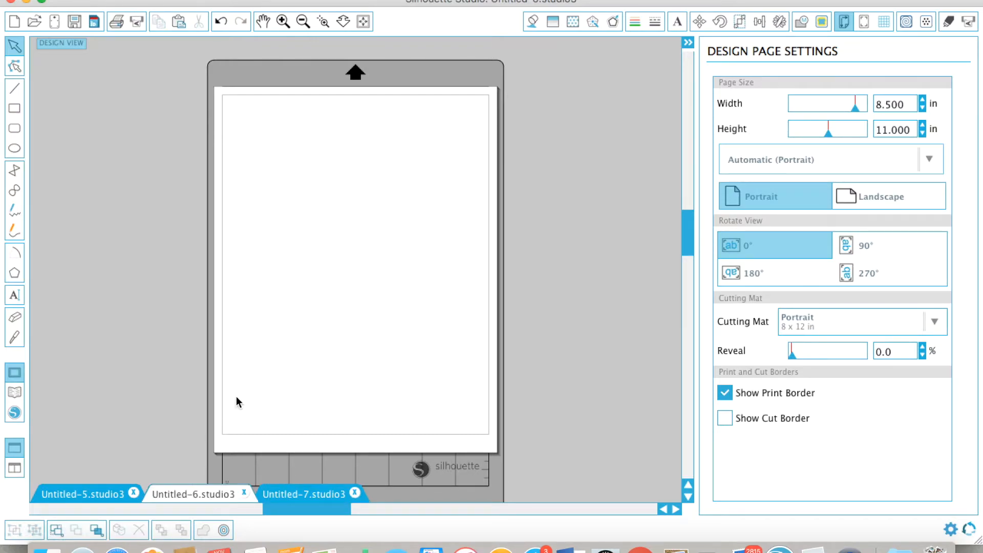
{"action": "key", "text": "super+v"}
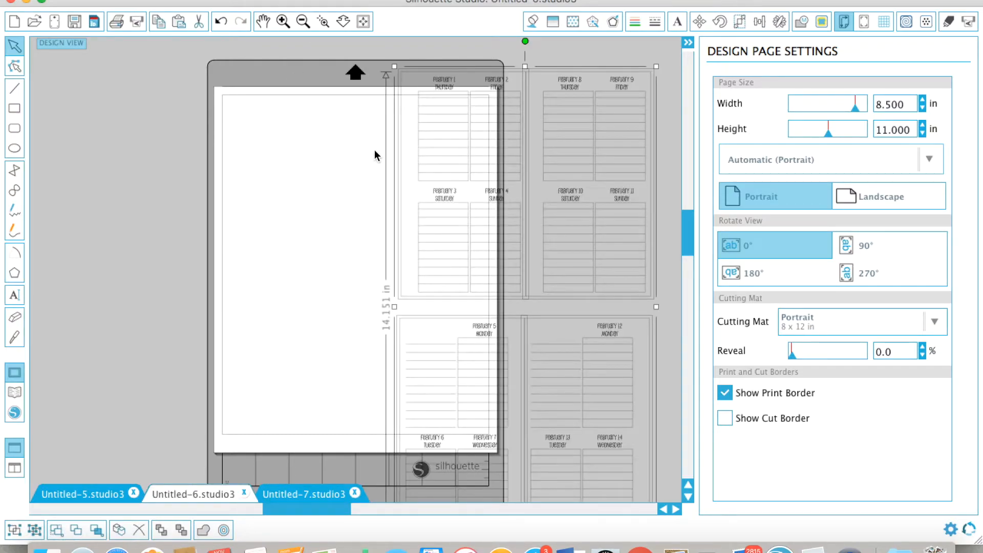
{"action": "left_click_drag", "start_coordinate": [441, 219], "coordinate": [314, 264]}
Copy the February 15–18 and 19–21 inserts from Untitled-5 into Untitled-7 and position the upper one on the page.
{"action": "left_click", "coordinate": [79, 494]}
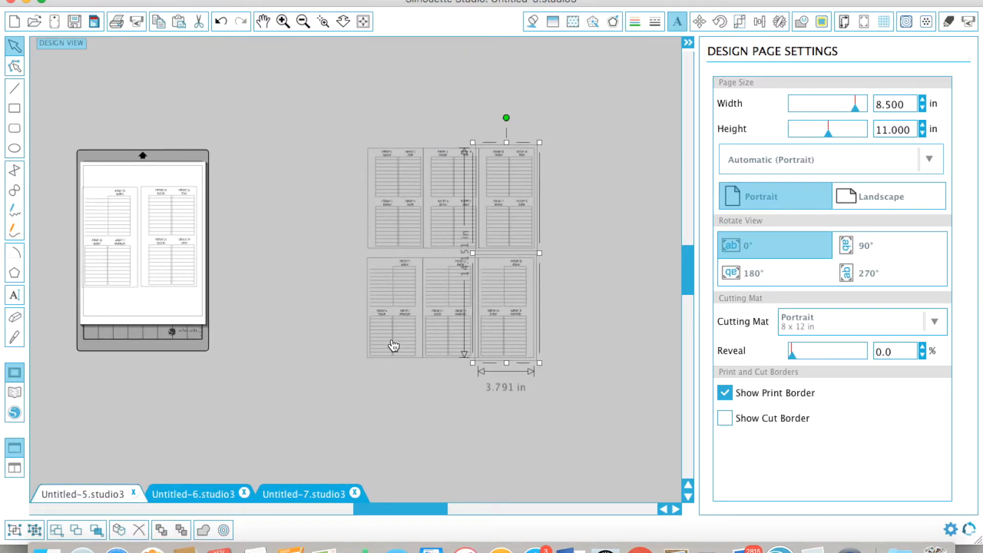
{"action": "left_click", "coordinate": [312, 494]}
{"action": "key", "text": "super+v"}
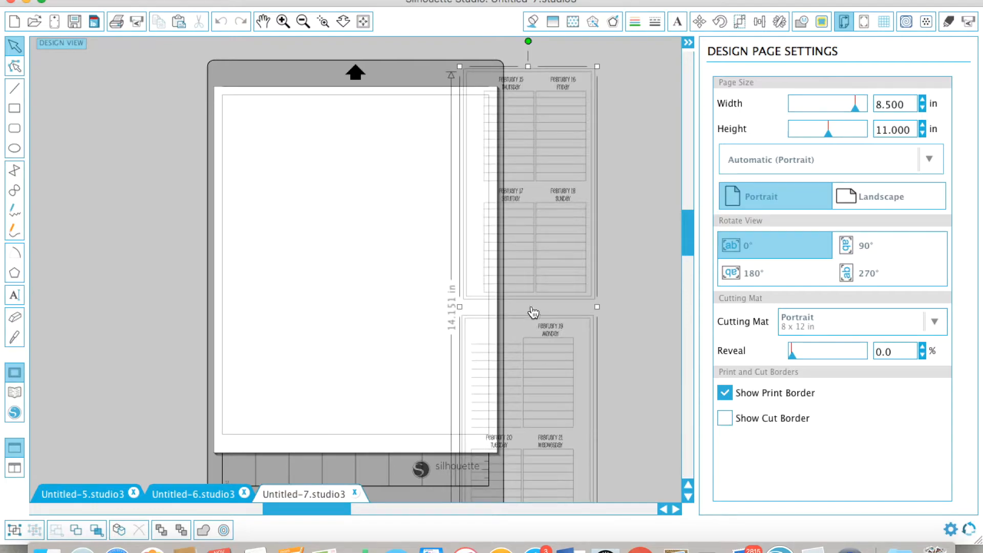
{"action": "left_click_drag", "start_coordinate": [562, 303], "coordinate": [412, 271]}
{"action": "left_click_drag", "start_coordinate": [436, 241], "coordinate": [281, 379]}
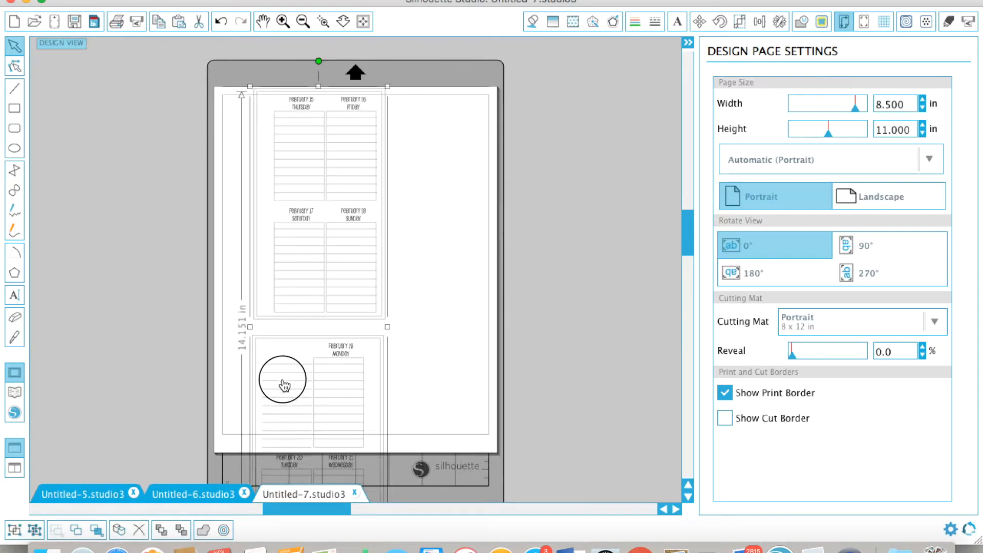
{"action": "left_click", "coordinate": [421, 353]}
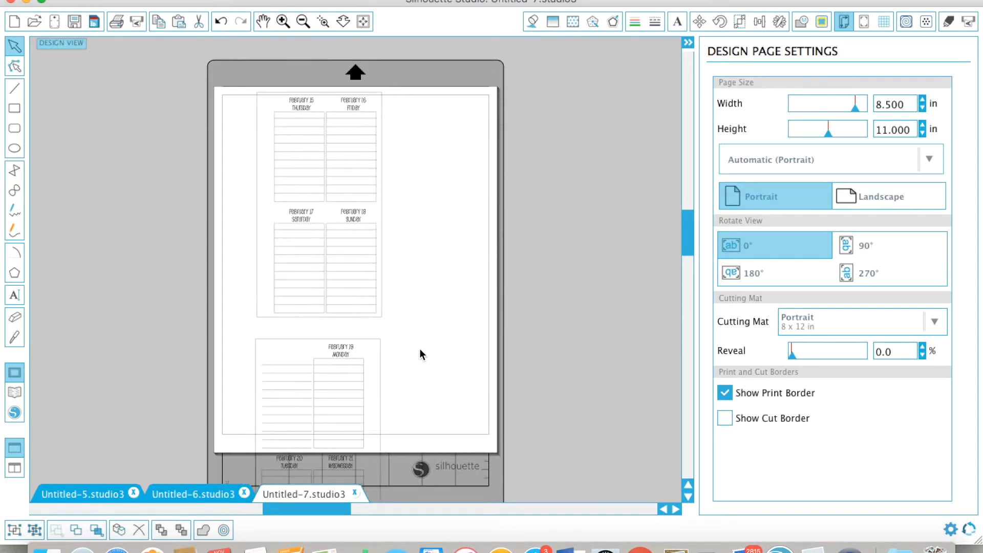
Shift the four inserts in Untitled-6 down so the February 1–4 and 8–11 inserts sit inside the print border.
{"action": "left_click", "coordinate": [183, 498]}
{"action": "left_click", "coordinate": [545, 347]}
{"action": "scroll", "coordinate": [545, 347], "scroll_direction": "down", "scroll_amount": 5}
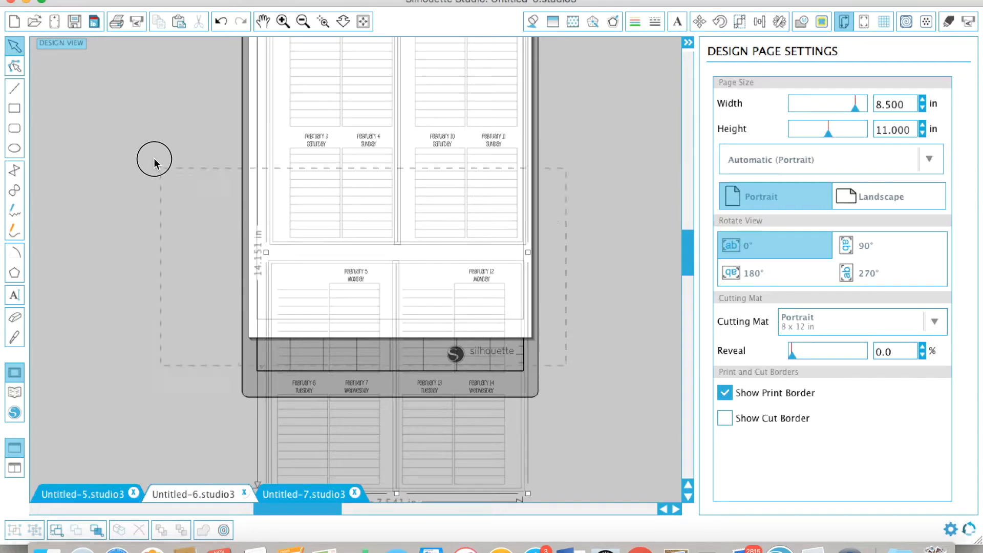
{"action": "left_click_drag", "start_coordinate": [397, 266], "coordinate": [392, 322]}
{"action": "left_click", "coordinate": [571, 271]}
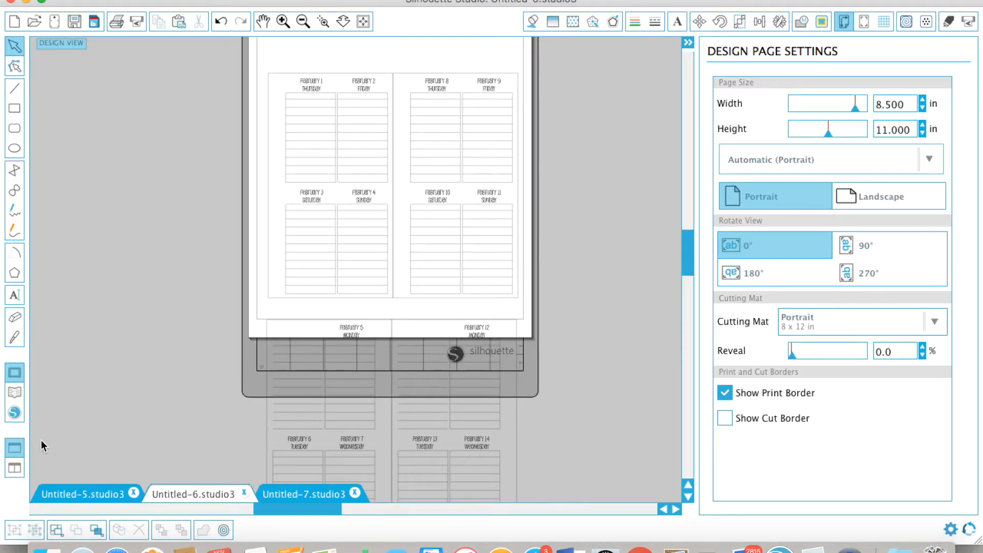
Examine how the inserts are placed on the pages of Untitled-5, Untitled-6 and Untitled-7.
{"action": "left_click", "coordinate": [69, 501]}
{"action": "scroll", "coordinate": [290, 400], "scroll_direction": "left", "scroll_amount": 5}
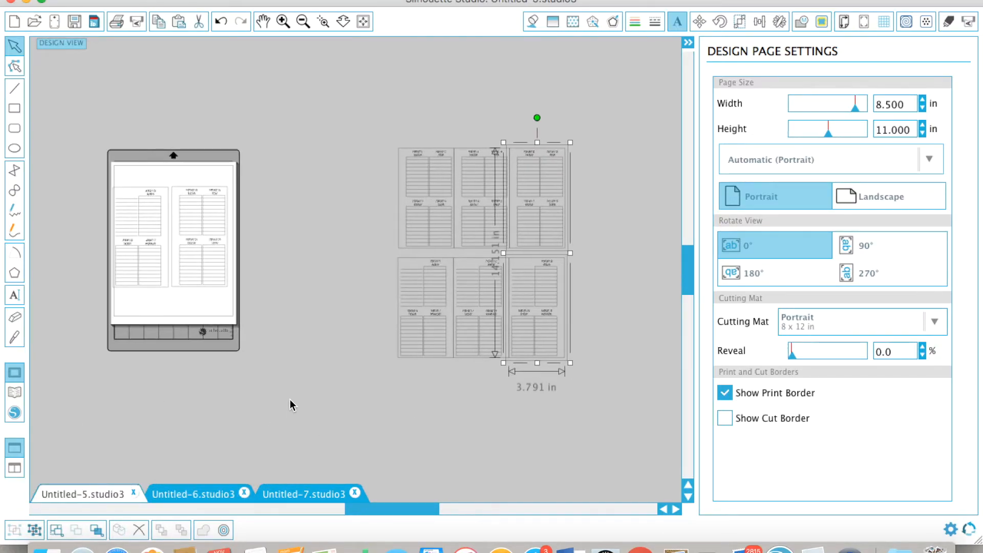
{"action": "left_click", "coordinate": [282, 21]}
{"action": "left_click", "coordinate": [283, 21]}
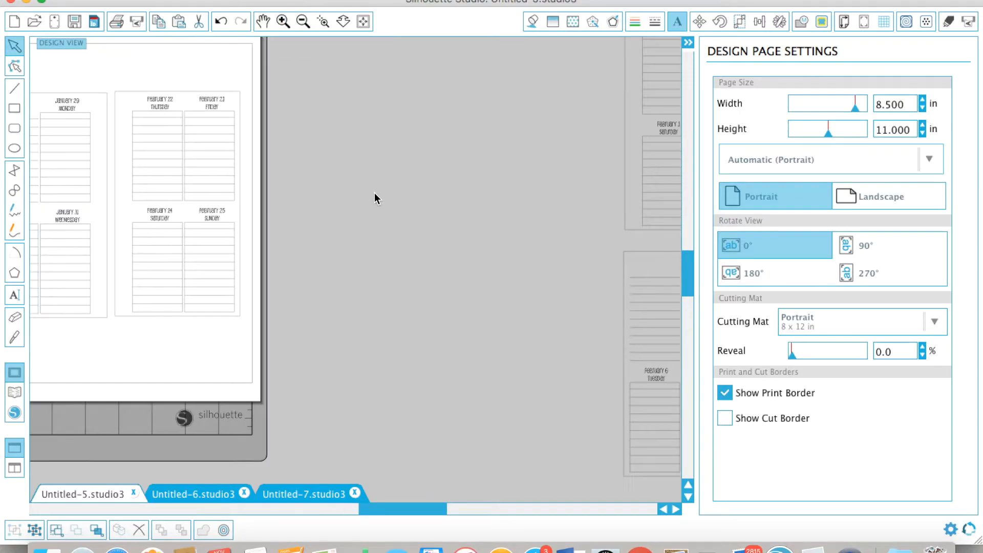
{"action": "scroll", "coordinate": [377, 292], "scroll_direction": "left", "scroll_amount": 5}
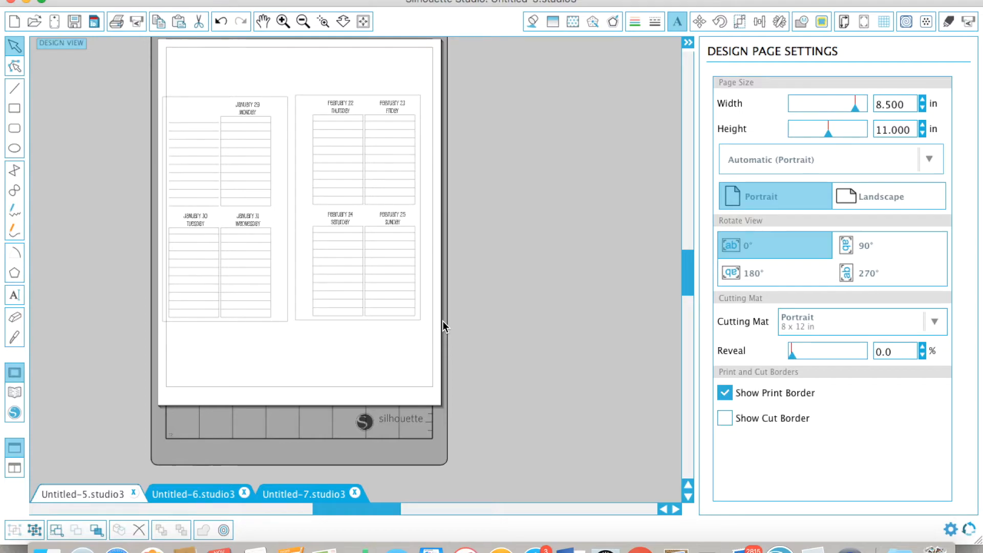
{"action": "left_click", "coordinate": [201, 491]}
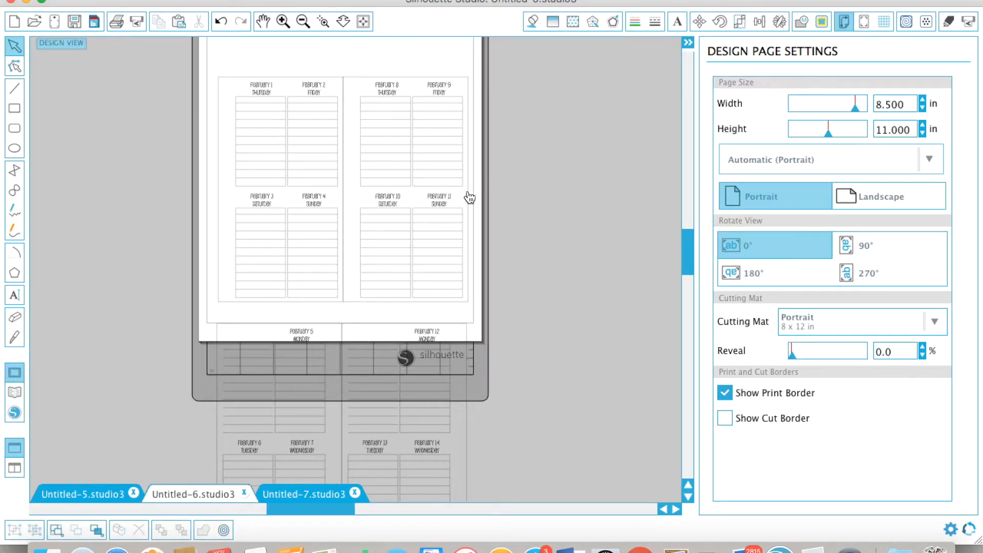
{"action": "left_click", "coordinate": [302, 493]}
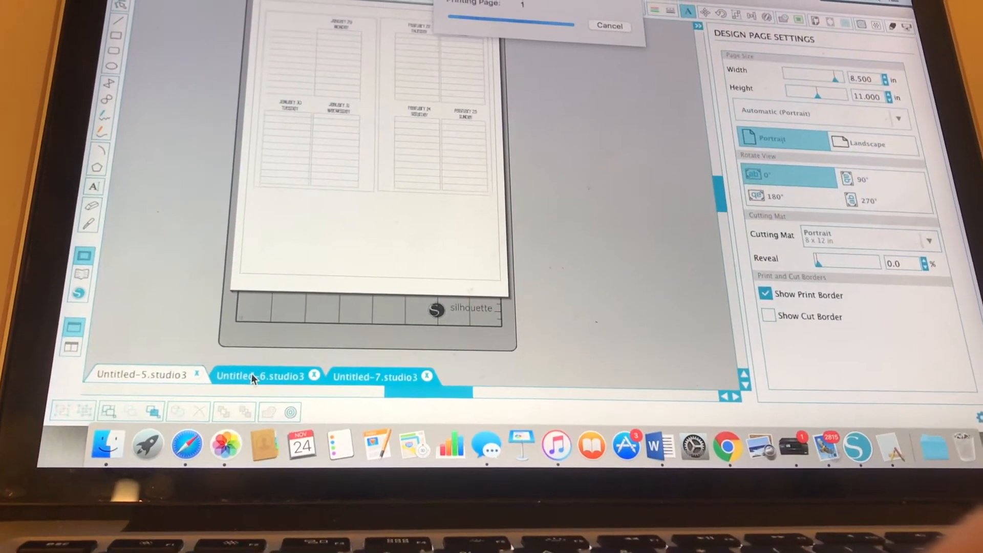
Reposition the February 1–4 and 8–11 inserts higher on the page in Untitled-6 and print the document.
{"action": "left_click", "coordinate": [256, 373]}
{"action": "left_click_drag", "start_coordinate": [349, 275], "coordinate": [350, 319]}
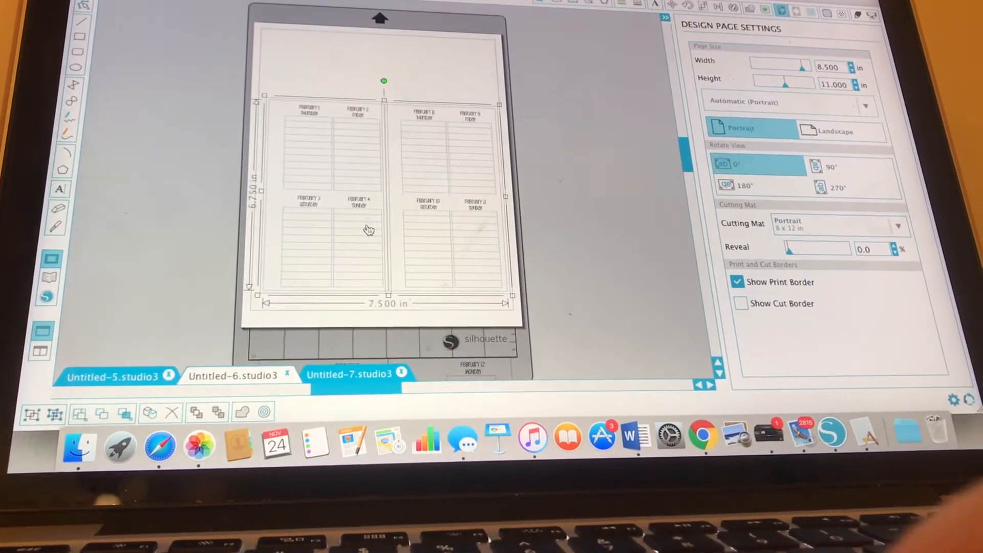
{"action": "left_click_drag", "start_coordinate": [382, 141], "coordinate": [382, 93]}
{"action": "left_click", "coordinate": [595, 132]}
{"action": "key", "text": "super+p"}
{"action": "key", "text": "Return"}
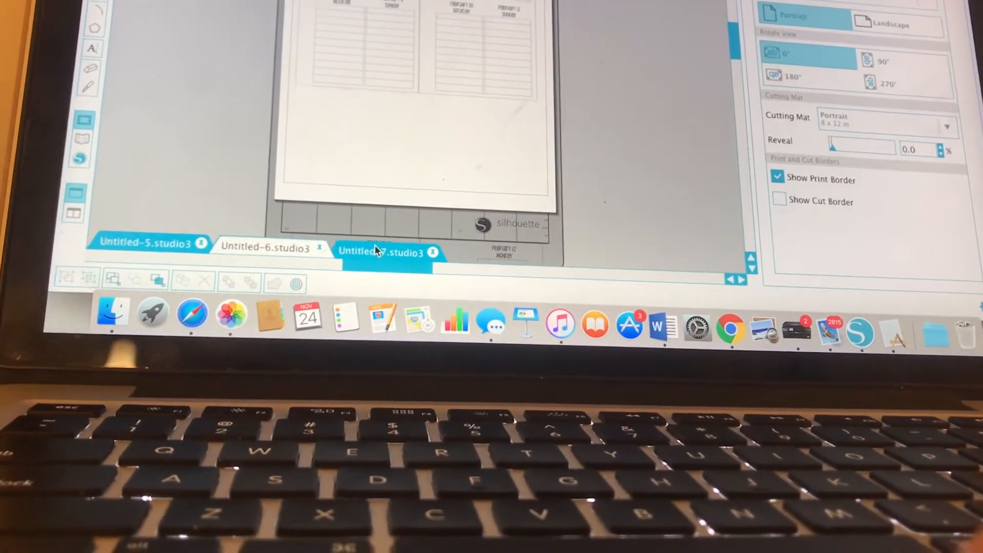
Center the February 15–18 insert on the page in Untitled-7 and print the document.
{"action": "left_click", "coordinate": [340, 272]}
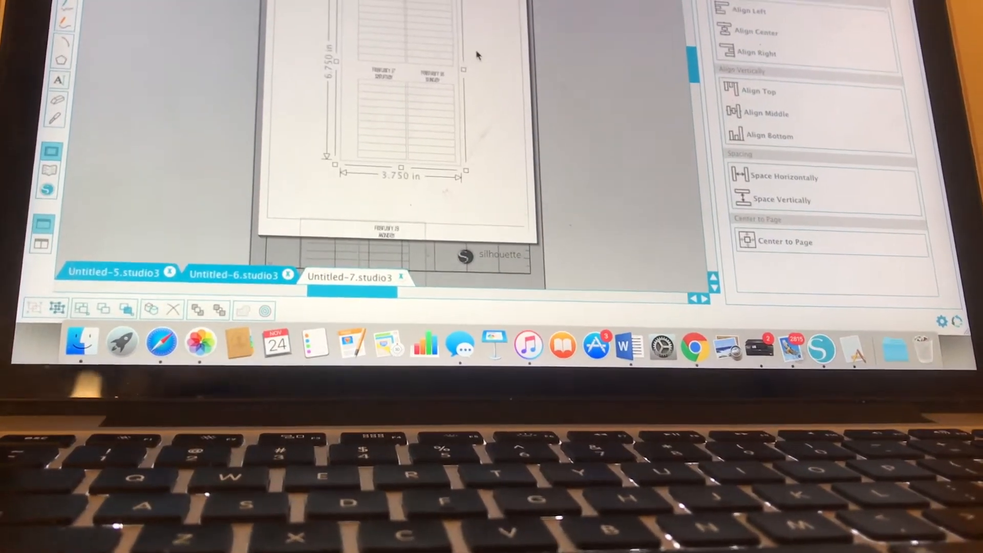
{"action": "scroll", "coordinate": [583, 172], "scroll_direction": "down", "scroll_amount": 3}
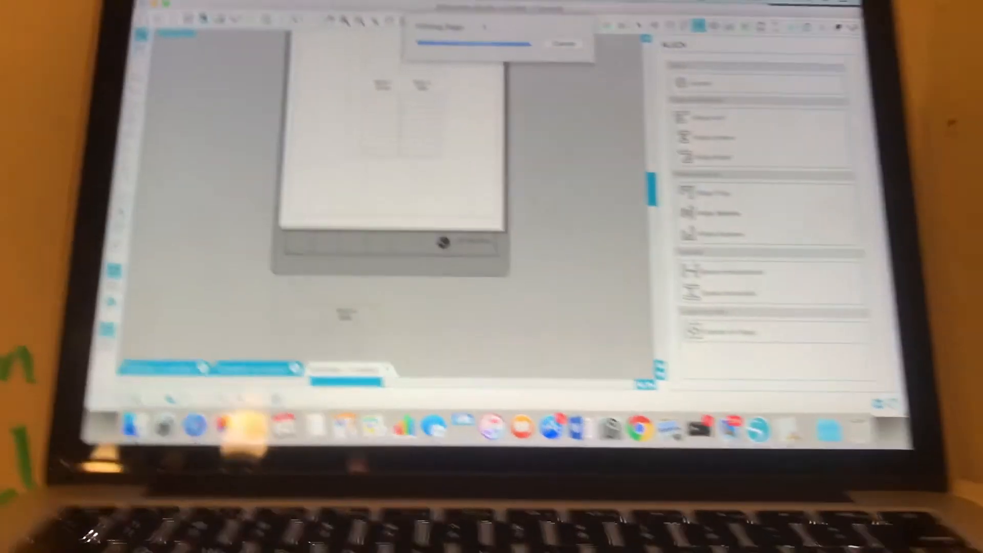